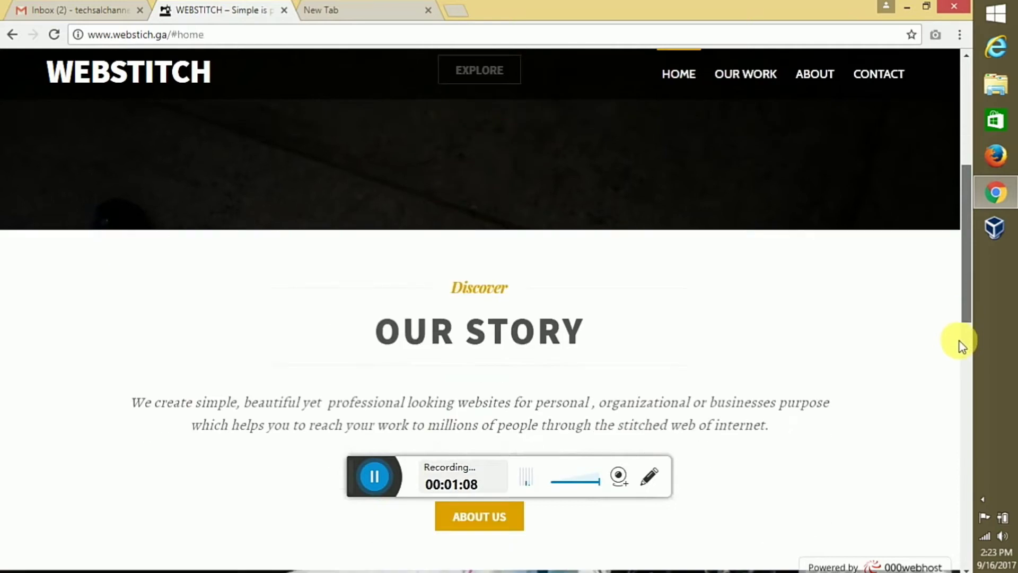
pyautogui.scroll(-9, 966, 356)
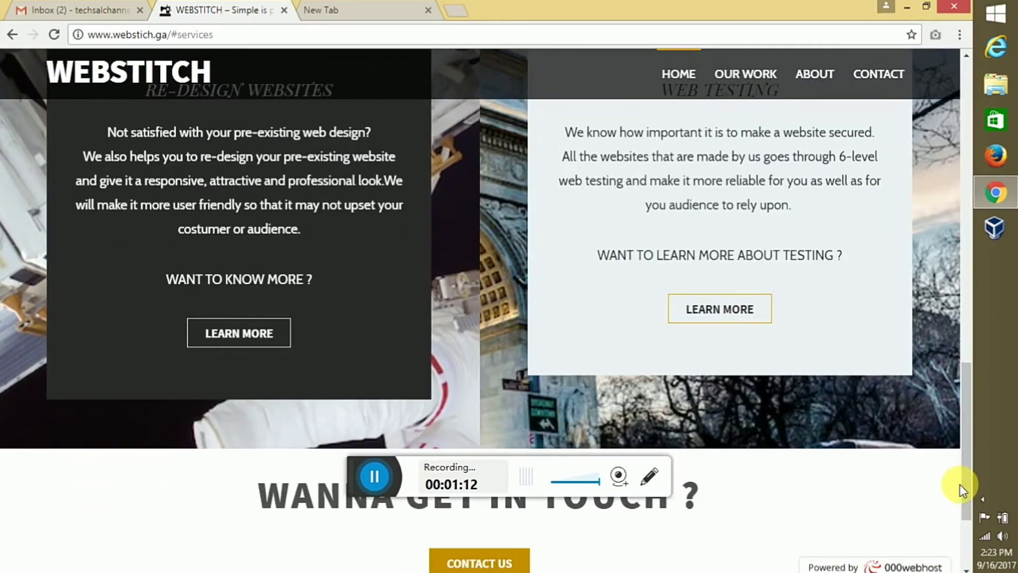
# Scroll the page, then minimize and restore the Chrome window
pyautogui.scroll(7, 969, 359)
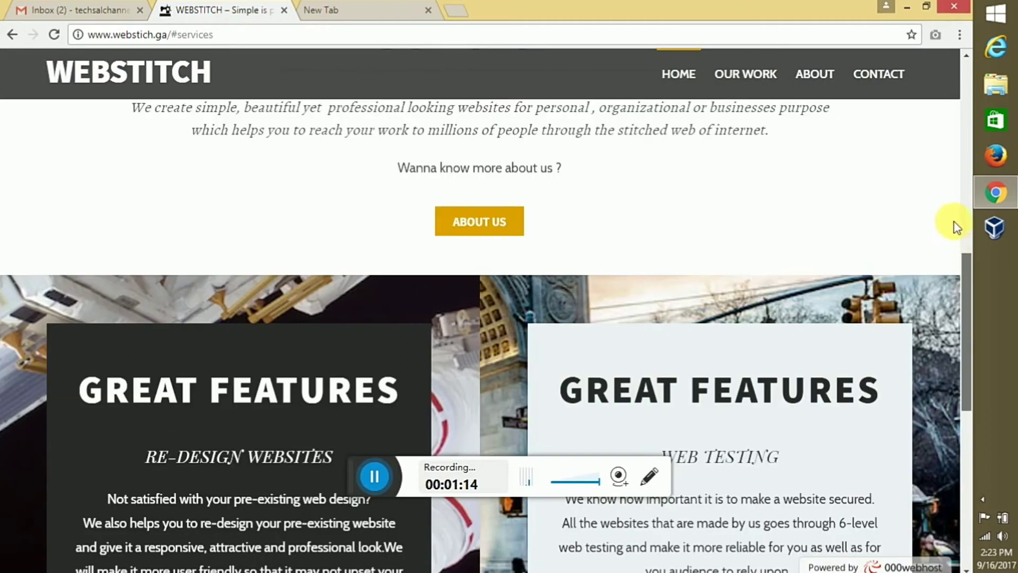
pyautogui.scroll(6, 955, 222)
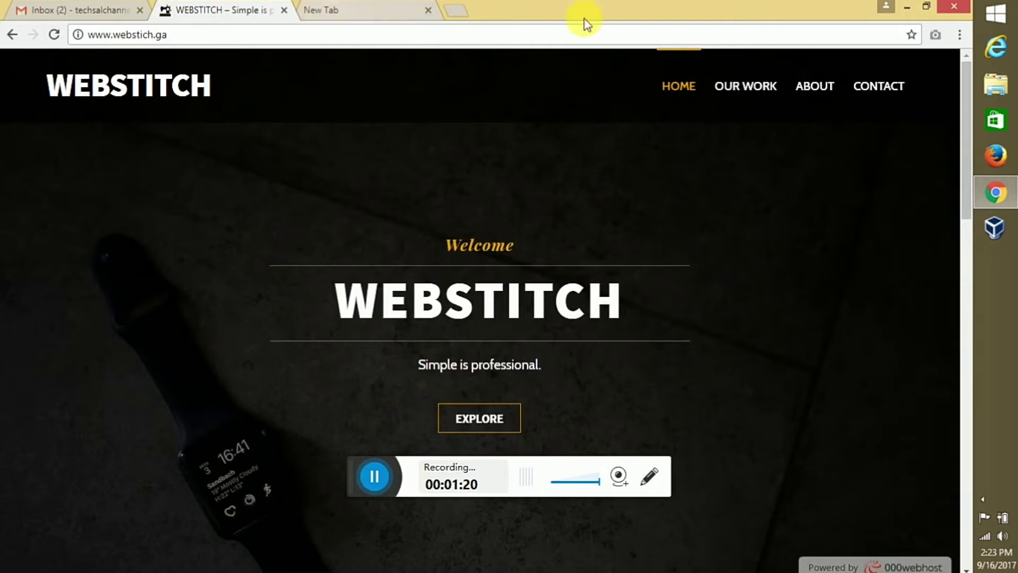
pyautogui.click(909, 6)
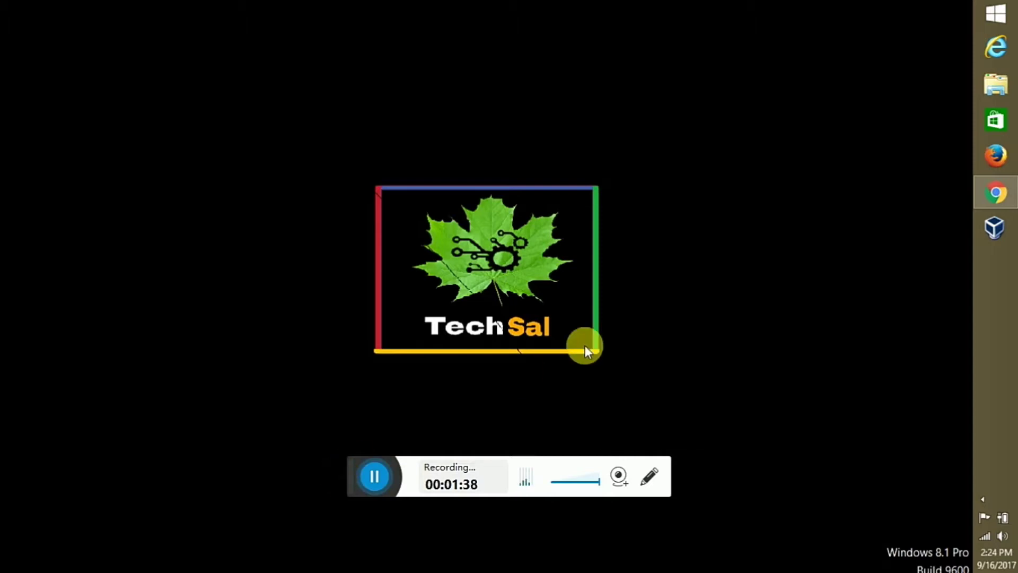
pyautogui.click(982, 196)
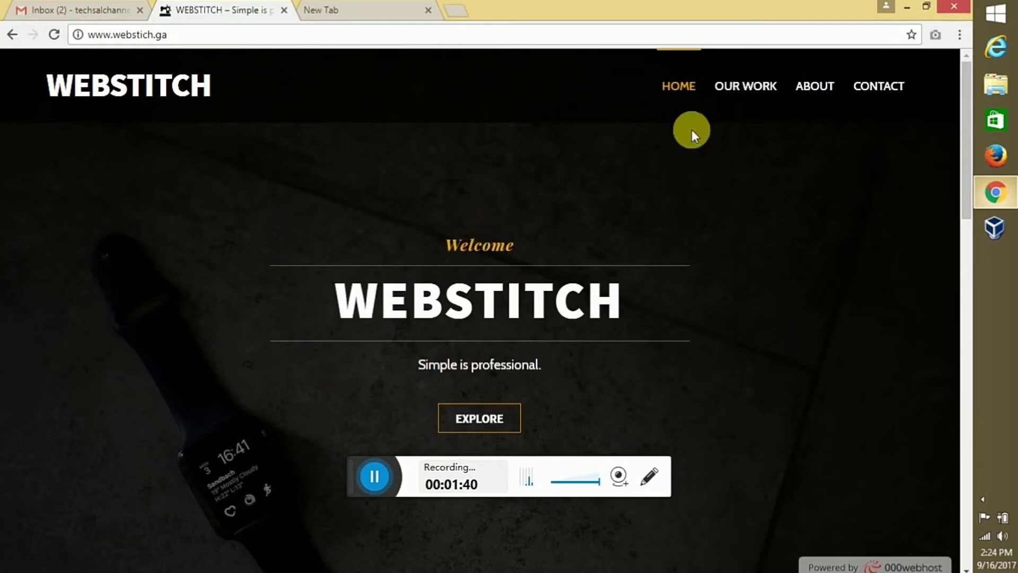
# Load FREENOM.COM in the empty new tab
pyautogui.click(350, 8)
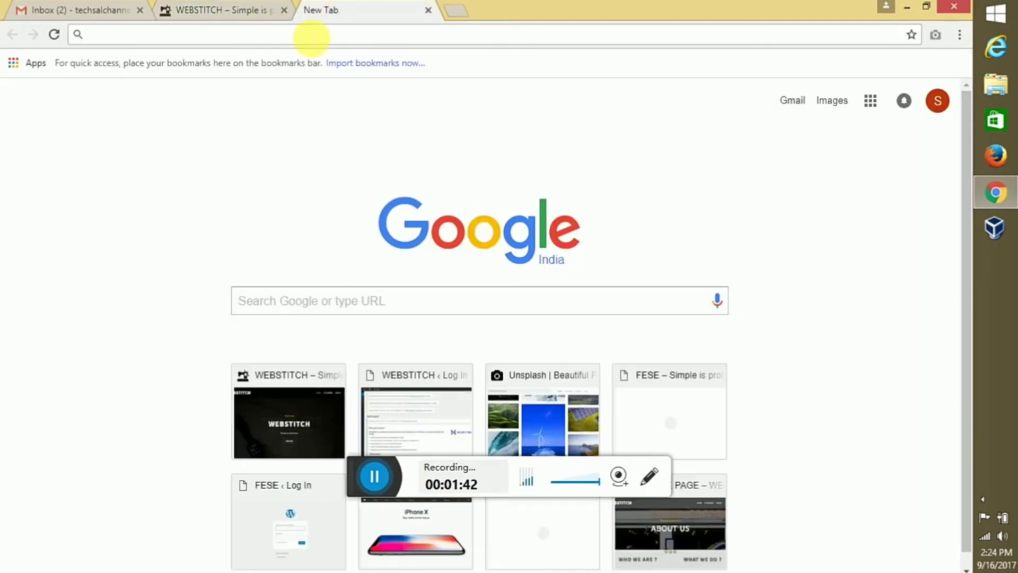
pyautogui.write('FR')
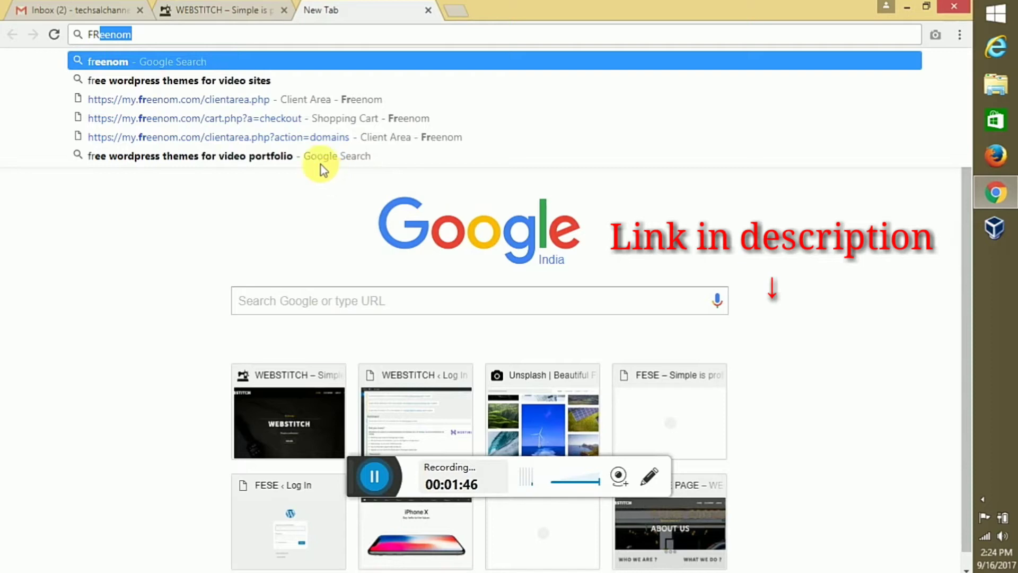
pyautogui.write('EEN')
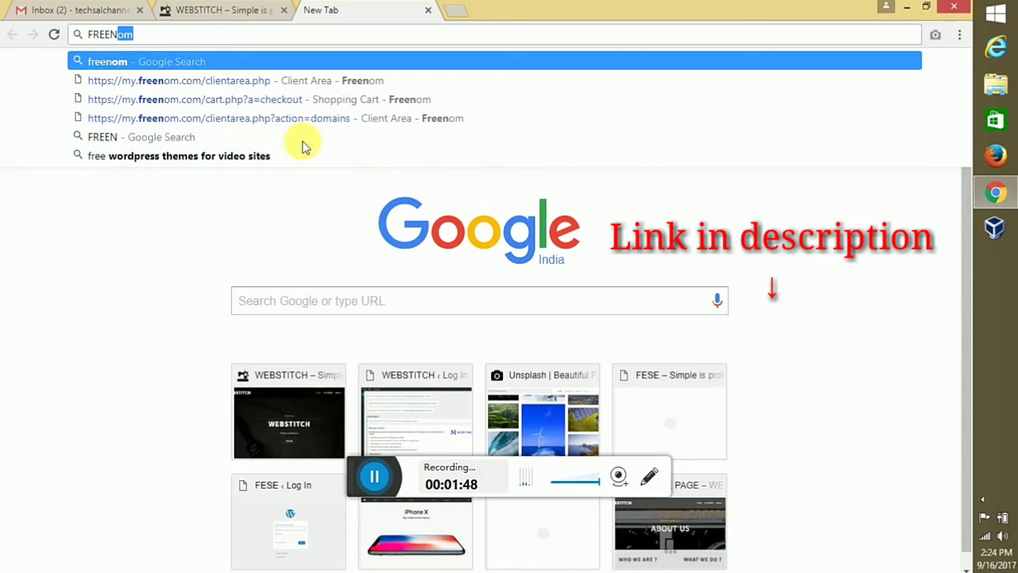
pyautogui.write('OM.COM')
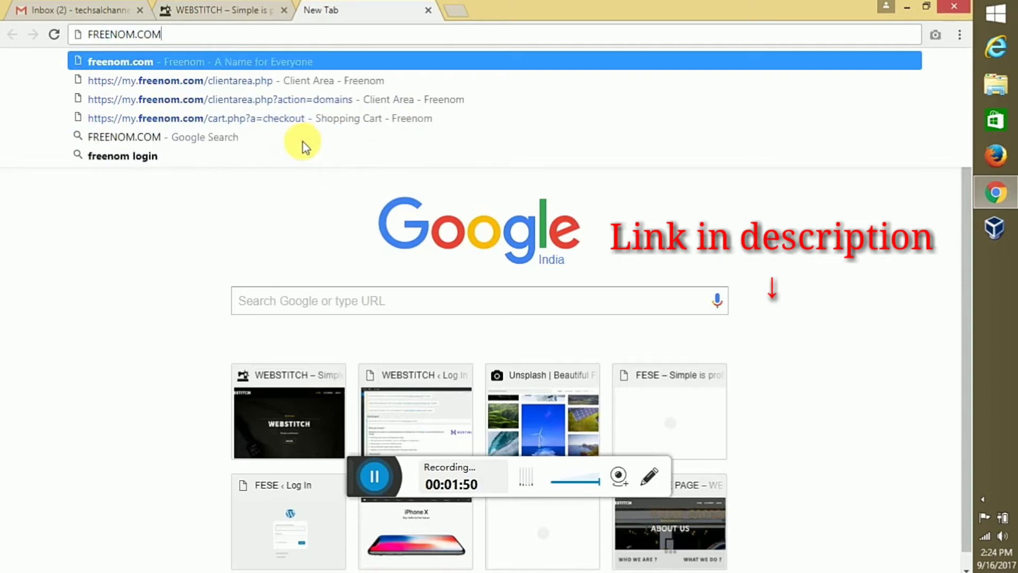
pyautogui.press('Return')
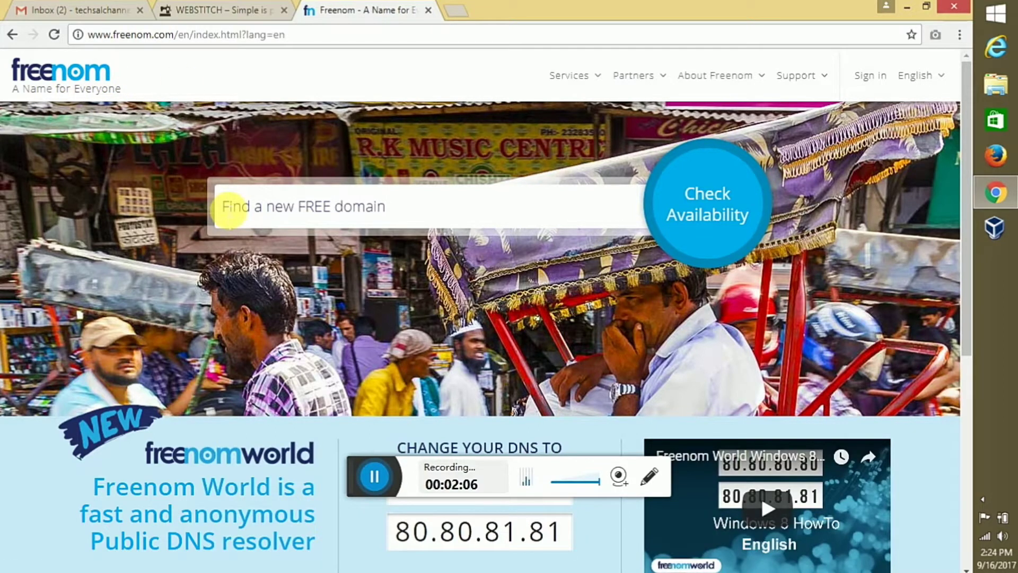
# Search Freenom for available TECHSAL domains
pyautogui.click(228, 209)
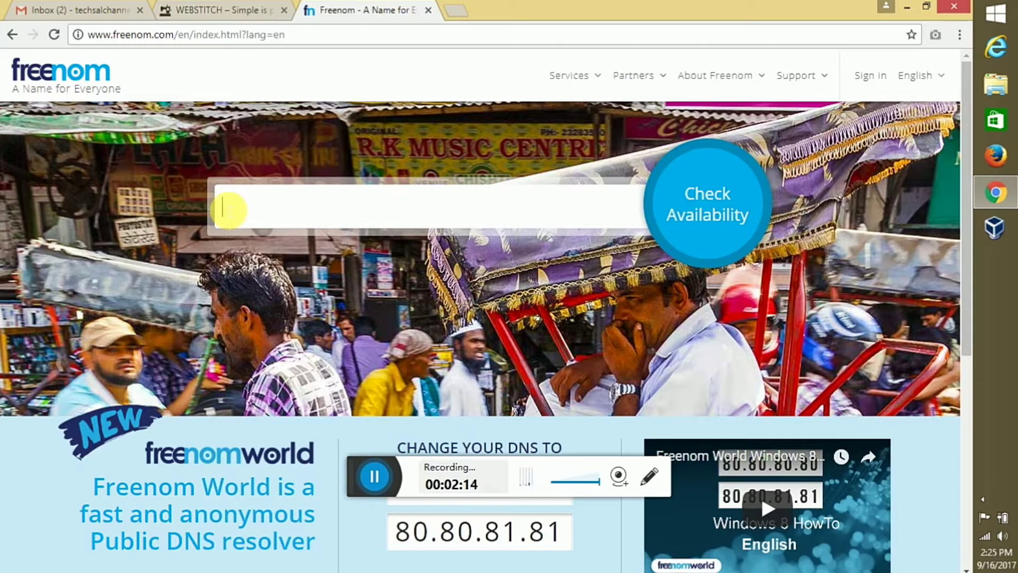
pyautogui.write('TECHSAL')
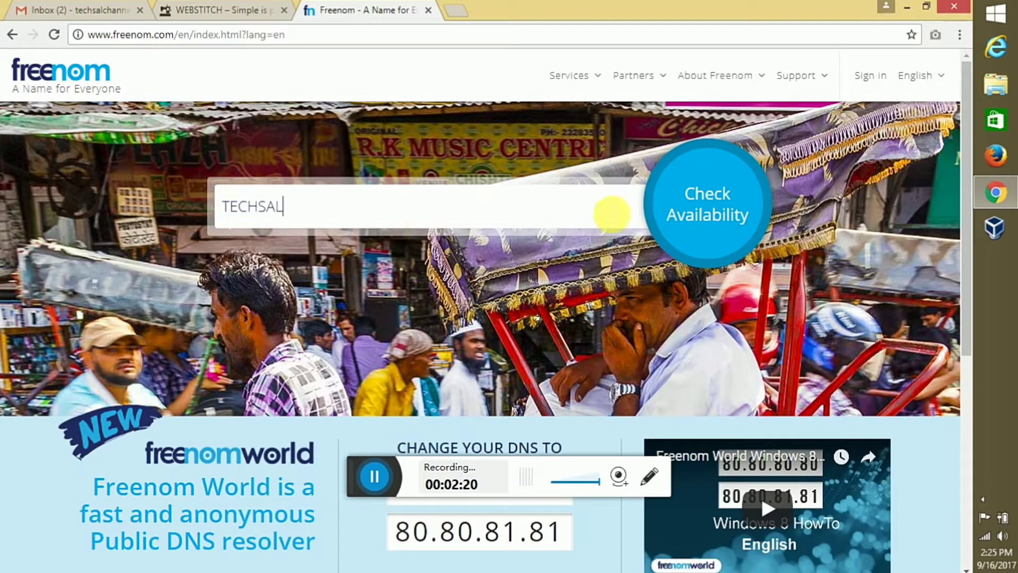
pyautogui.click(692, 212)
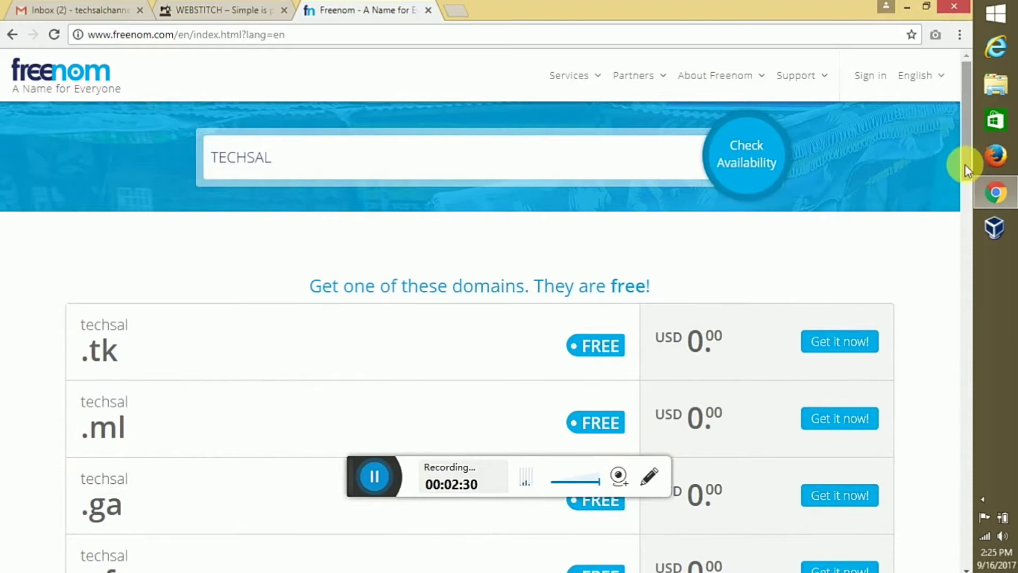
# Add the free techsal.tk domain from the results to the cart
pyautogui.moveTo(965, 165); pyautogui.dragTo(964, 282)
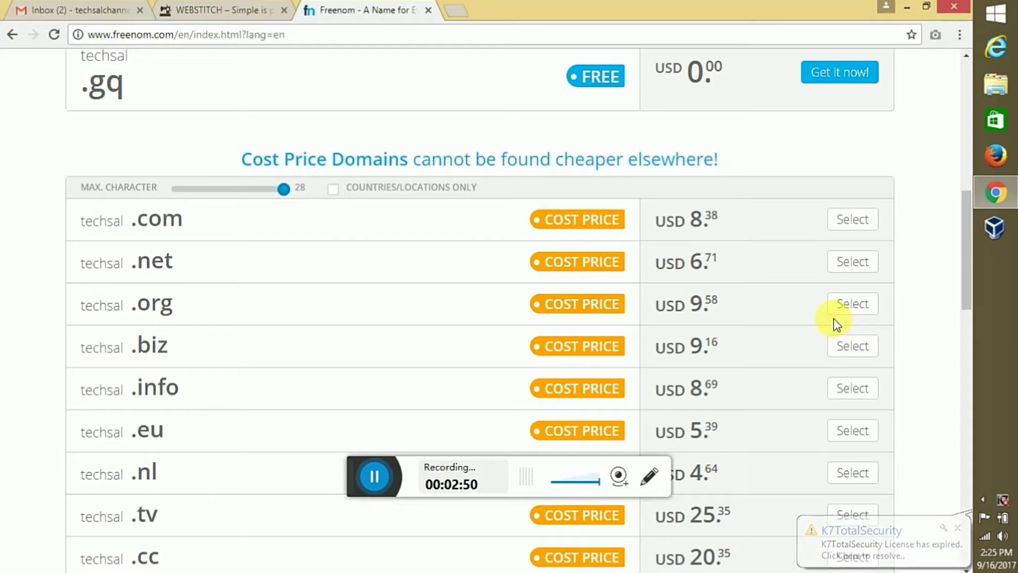
pyautogui.moveTo(966, 282); pyautogui.dragTo(959, 130)
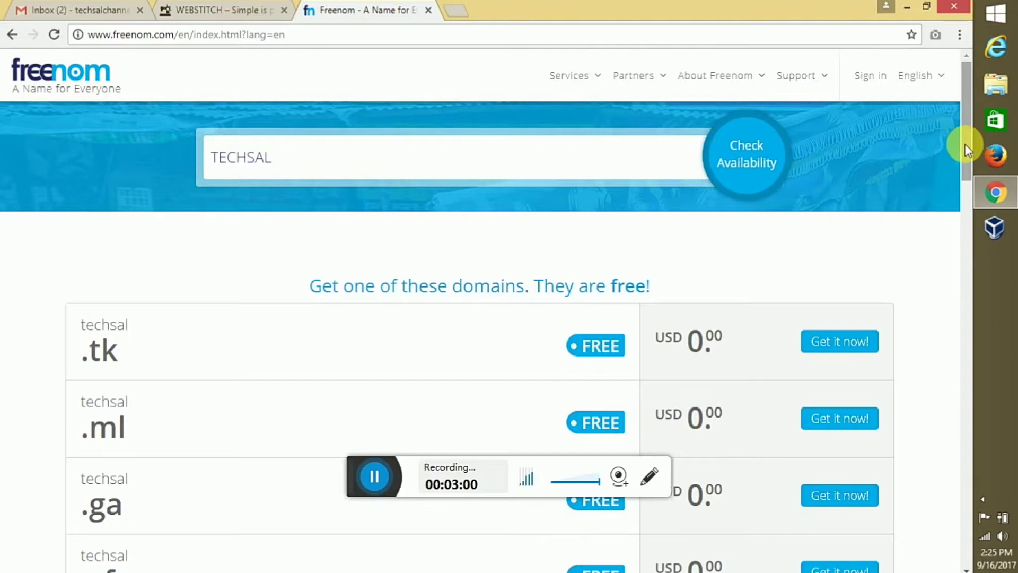
pyautogui.moveTo(965, 144); pyautogui.dragTo(964, 177)
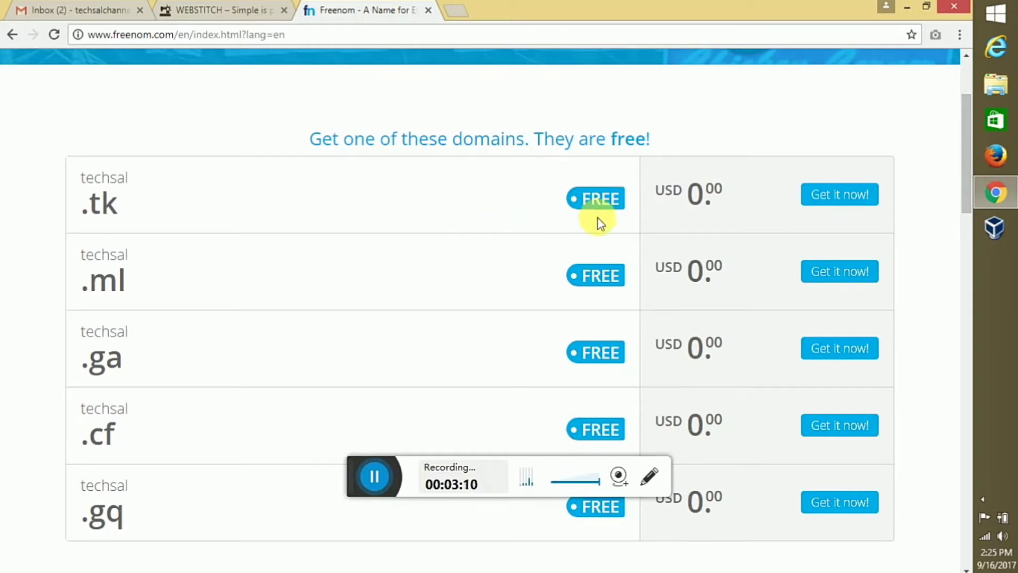
pyautogui.click(820, 201)
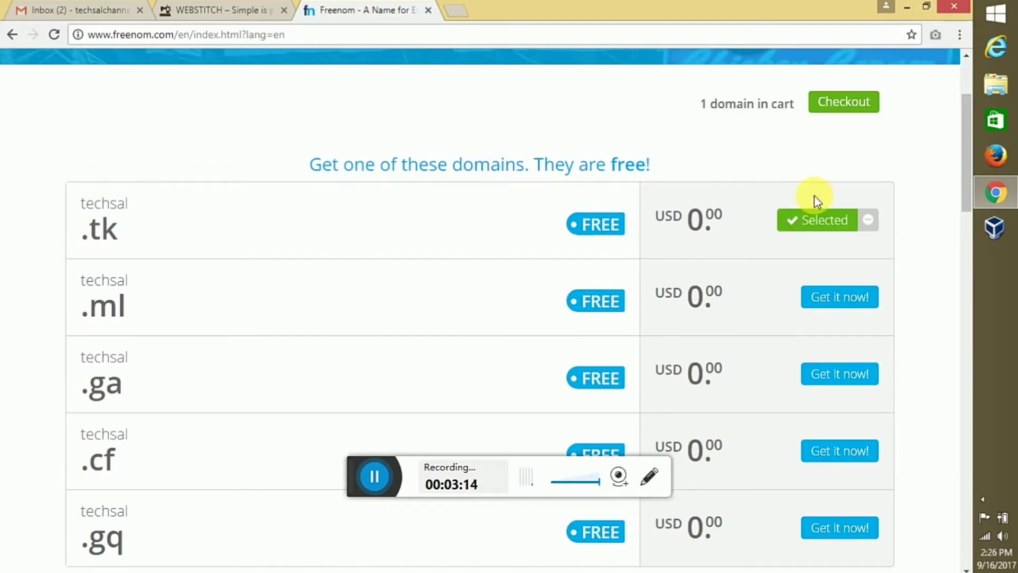
# Check out techsal.tk with the 12 Months @ FREE period and continue to review
pyautogui.click(843, 108)
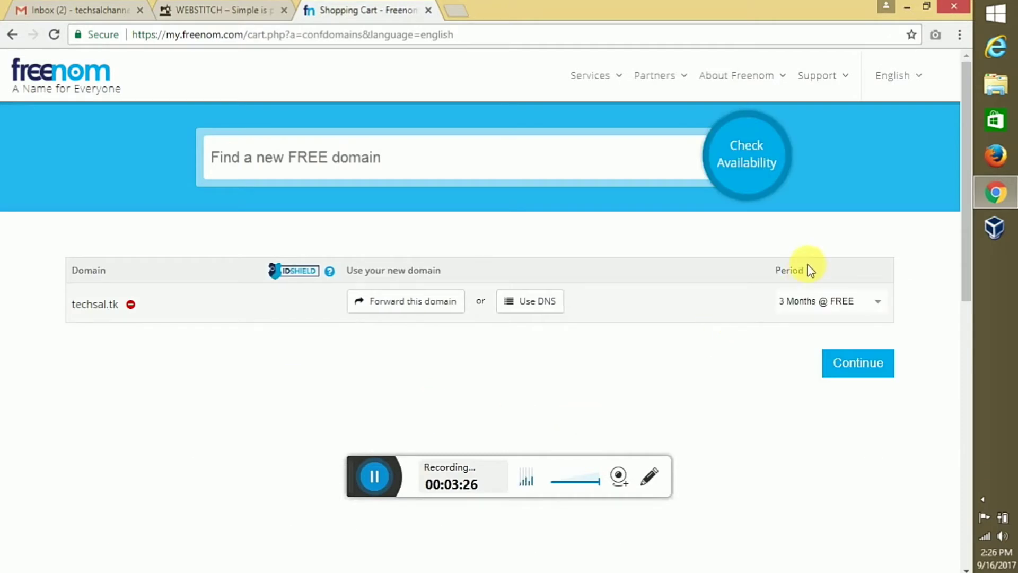
pyautogui.click(803, 301)
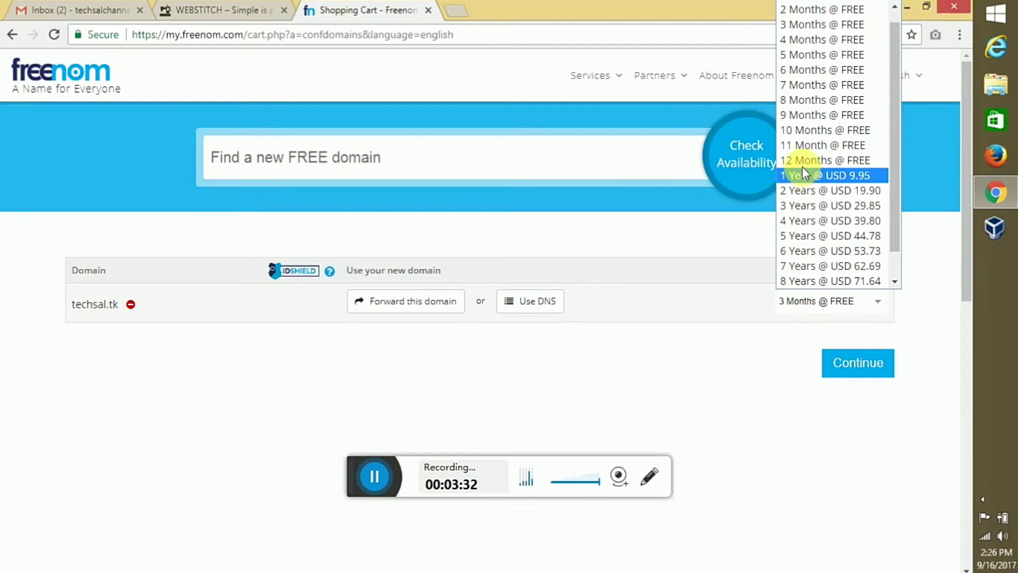
pyautogui.click(802, 165)
pyautogui.click(848, 365)
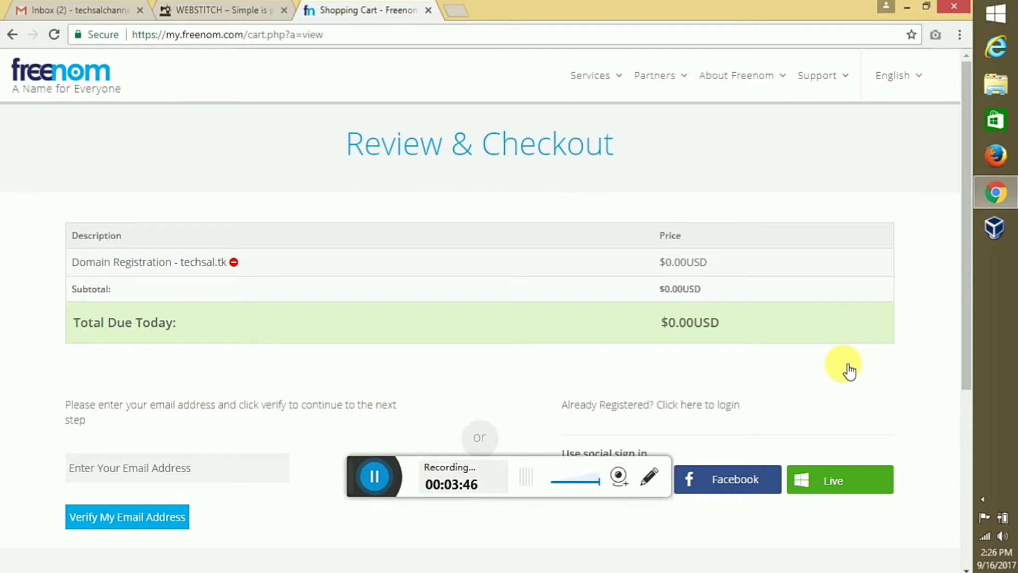
# Clear the email field and switch to the login page for registered users
pyautogui.moveTo(965, 241); pyautogui.dragTo(961, 329)
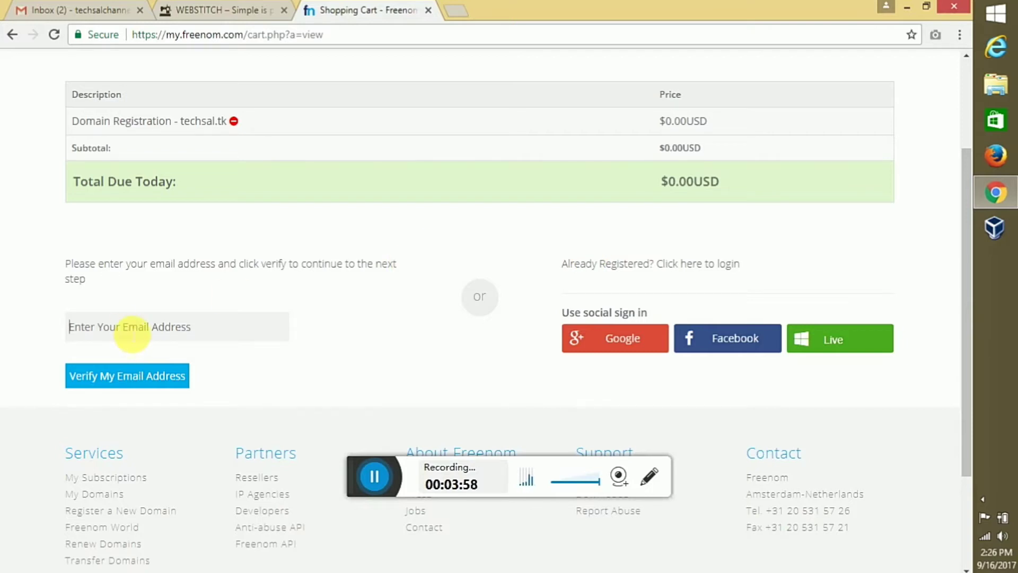
pyautogui.write('HJHUGRUURUYHUU')
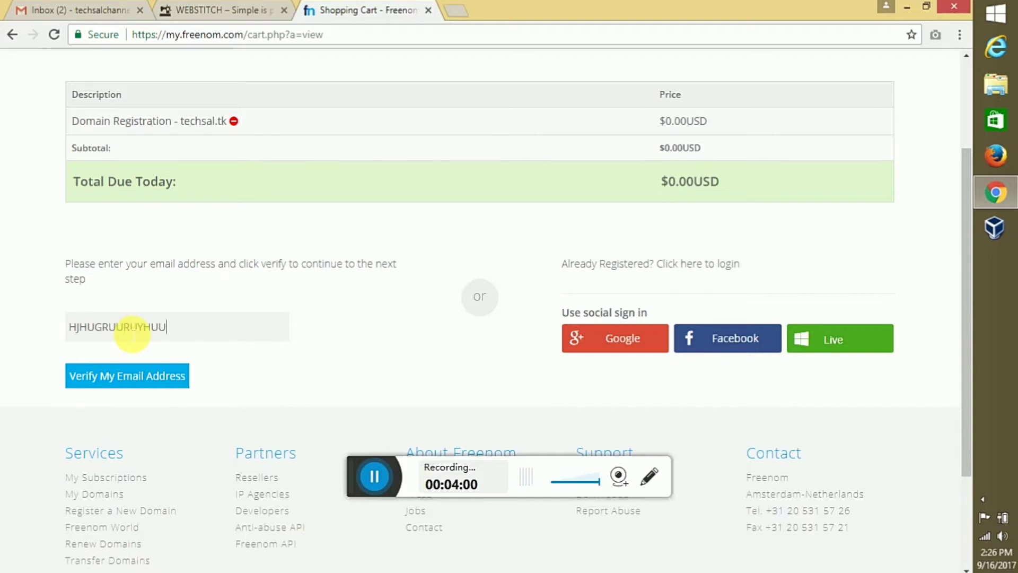
pyautogui.press('BackSpace')
pyautogui.press('BackSpace')
pyautogui.press('BackSpace')
pyautogui.press('BackSpace')
pyautogui.press('BackSpace')
pyautogui.press('BackSpace')
pyautogui.press('BackSpace')
pyautogui.press('BackSpace')
pyautogui.press('BackSpace')
pyautogui.press('BackSpace')
pyautogui.press('BackSpace')
pyautogui.press('BackSpace')
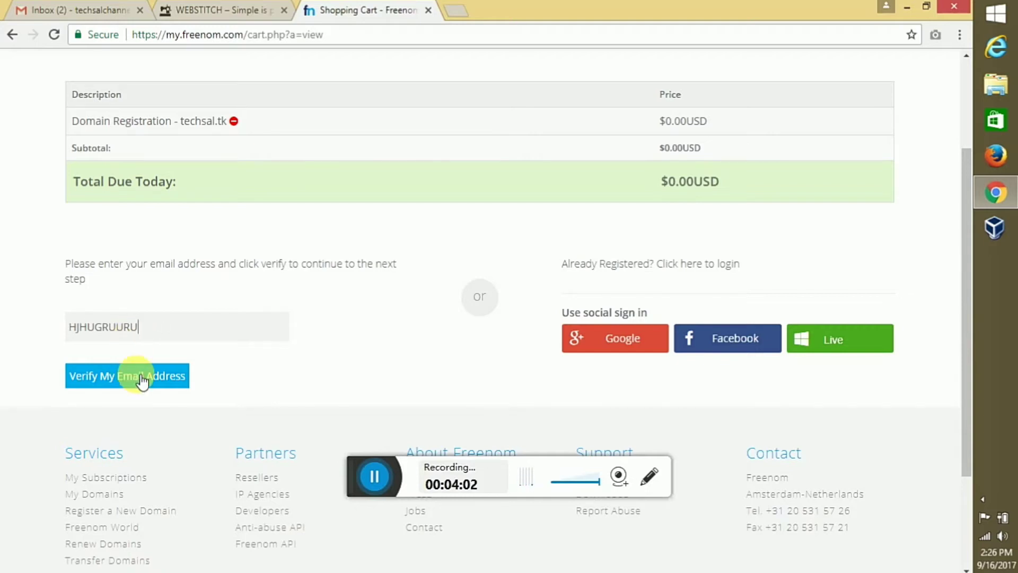
pyautogui.press('BackSpace')
pyautogui.press('BackSpace')
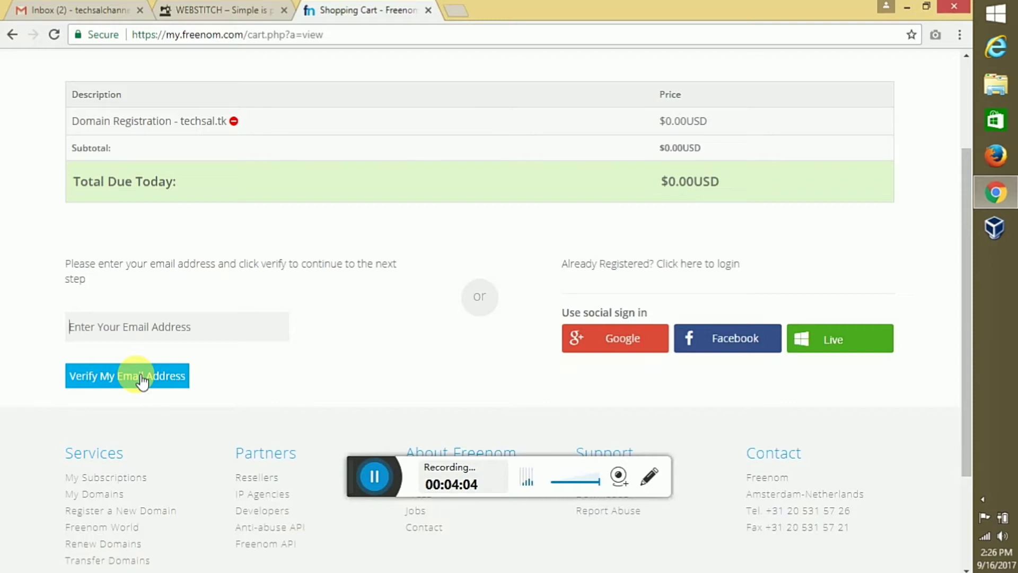
pyautogui.click(730, 268)
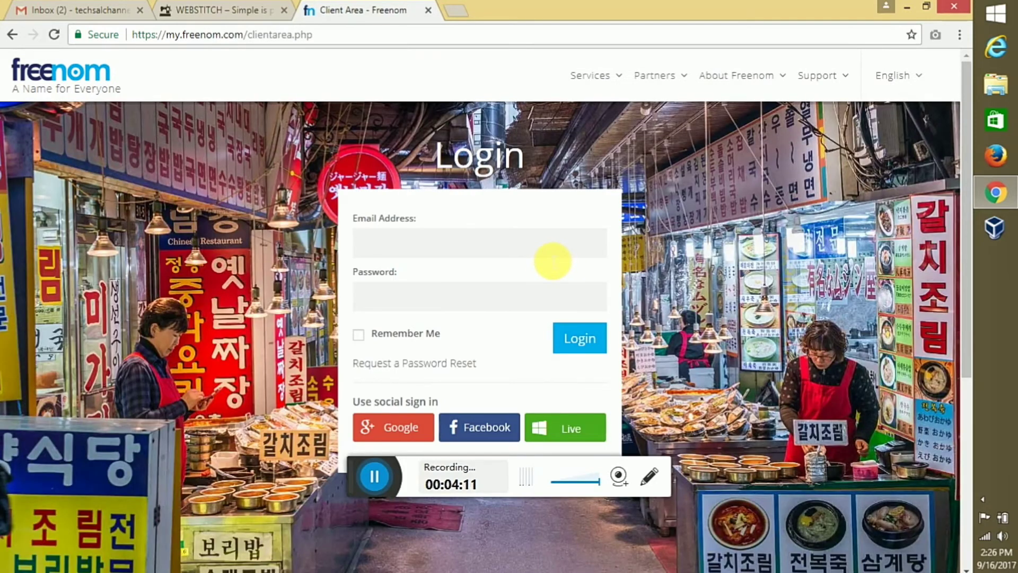
# Log in to Freenom with the saved account email and the account password
pyautogui.click(552, 256)
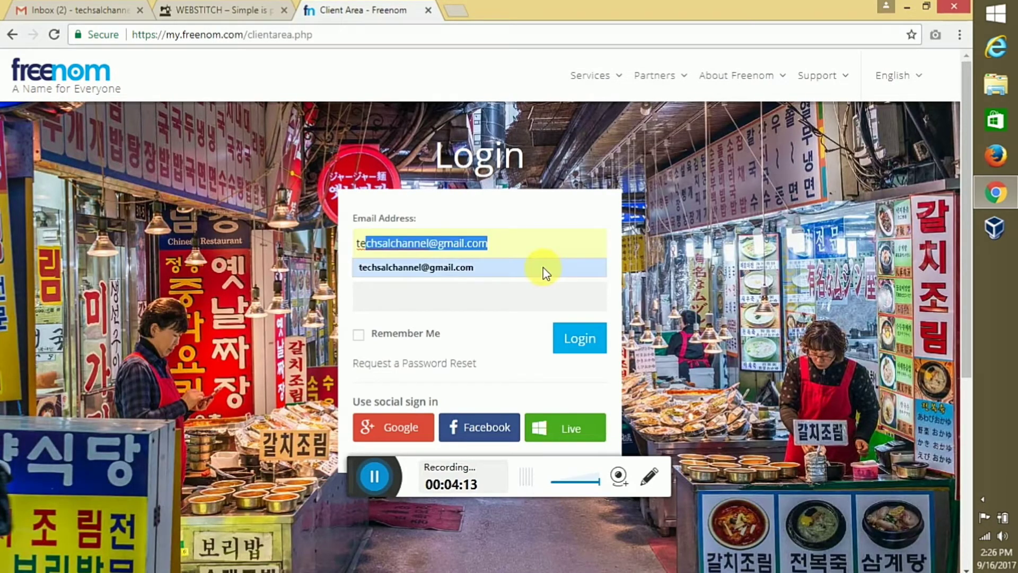
pyautogui.click(544, 268)
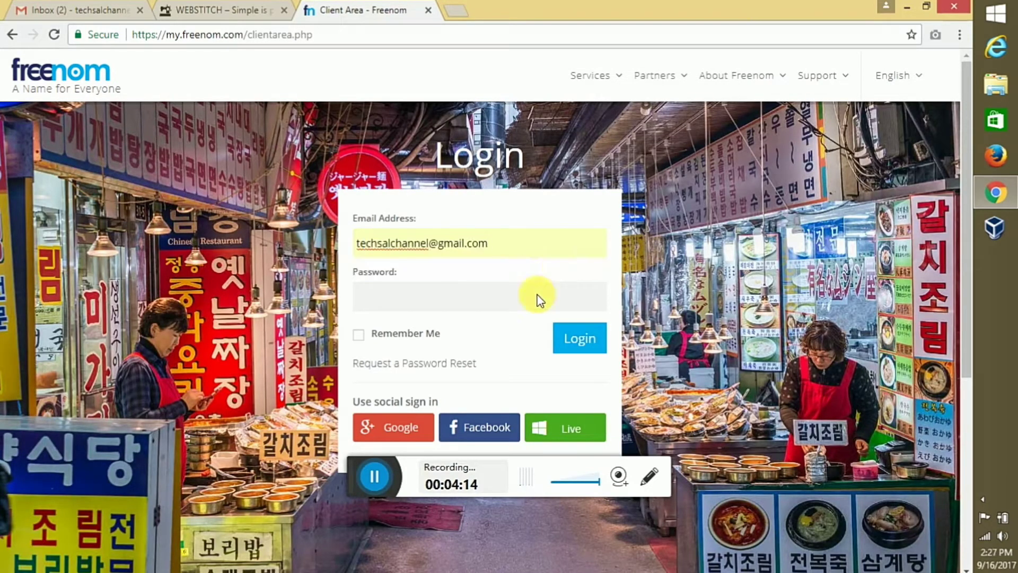
pyautogui.click(536, 311)
pyautogui.write('••••••')
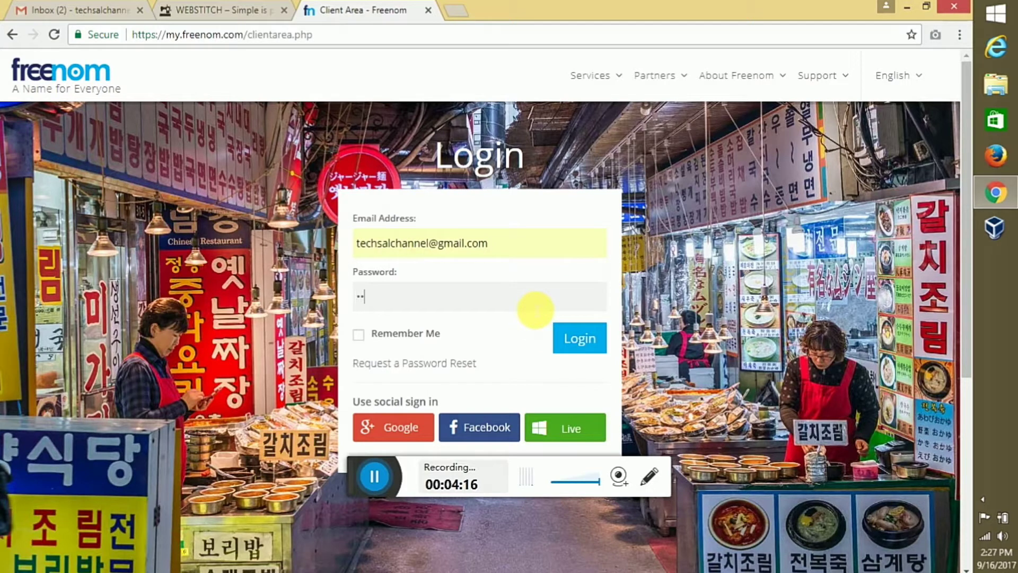
pyautogui.write('•••')
pyautogui.click(588, 342)
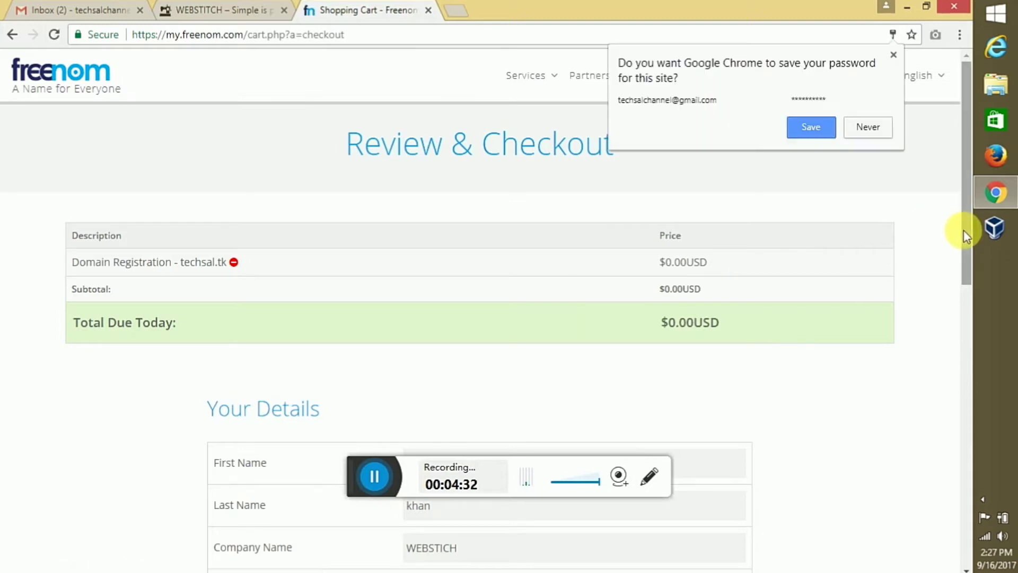
# Dismiss the save-password bubble, accept the Terms & Conditions and complete the techsal.tk order
pyautogui.click(893, 54)
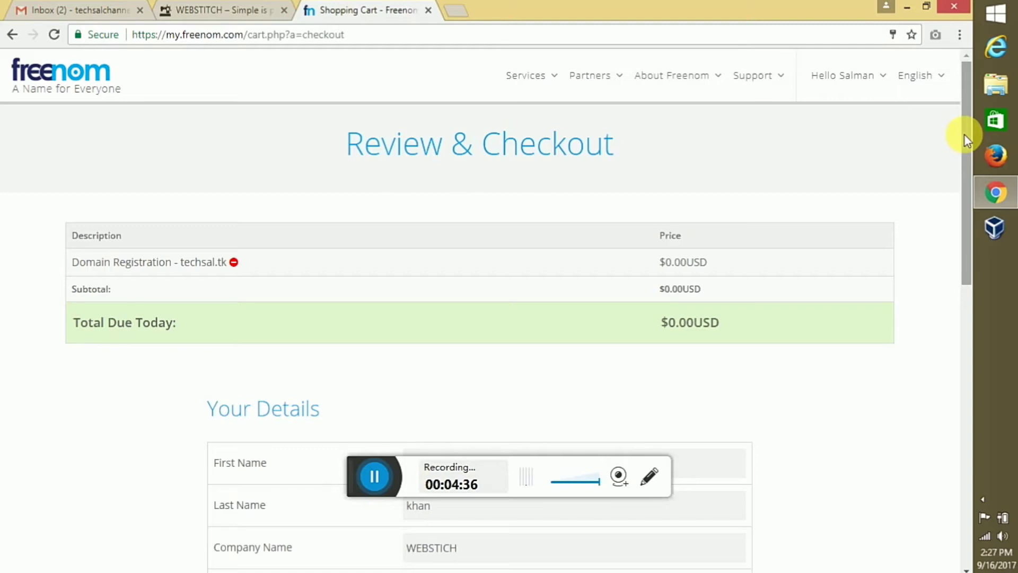
pyautogui.moveTo(965, 134); pyautogui.dragTo(965, 336)
pyautogui.scroll(10, 628, 511)
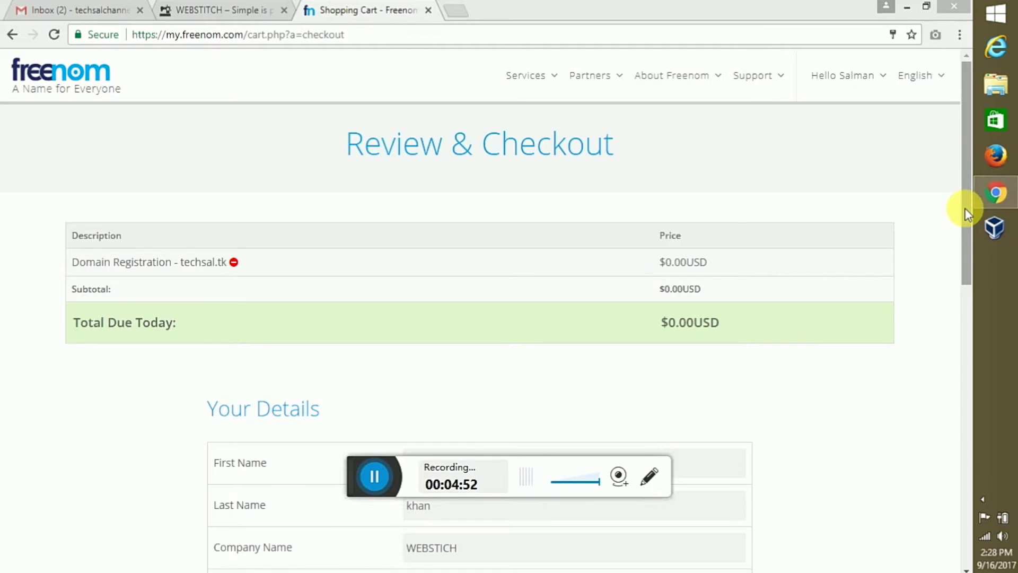
pyautogui.moveTo(965, 208); pyautogui.dragTo(959, 424)
pyautogui.scroll(-1, 959, 424)
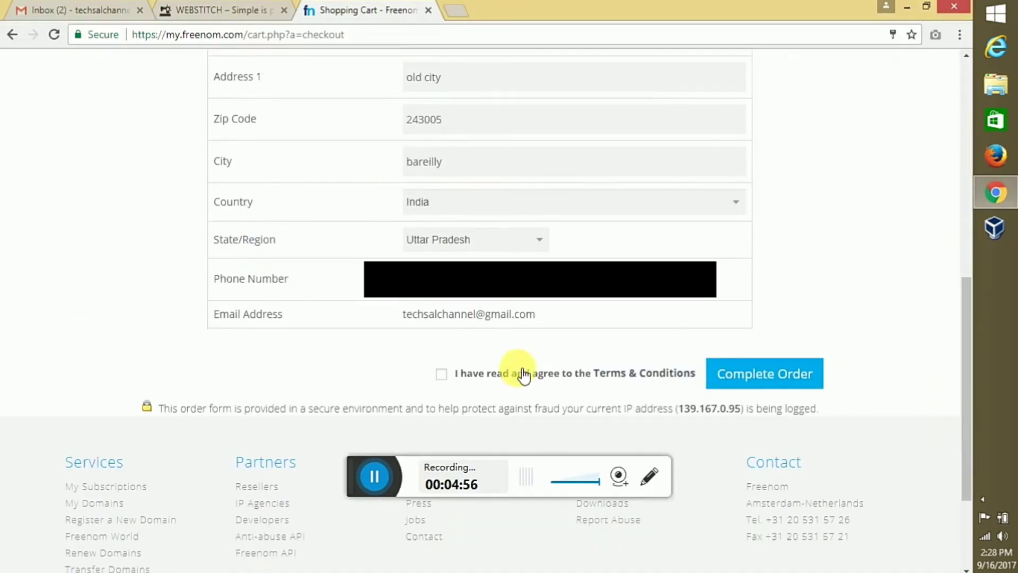
pyautogui.click(442, 374)
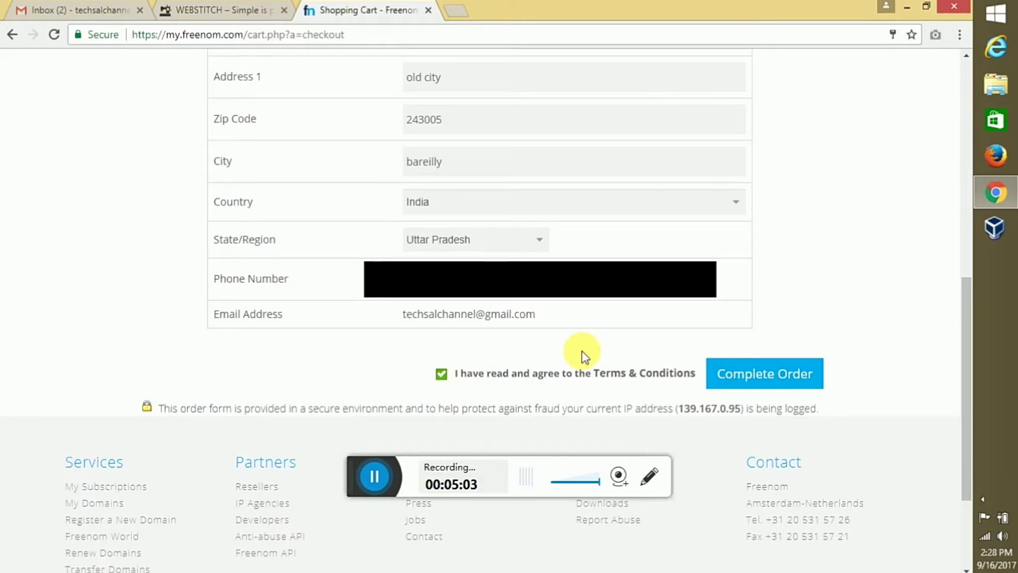
pyautogui.click(748, 375)
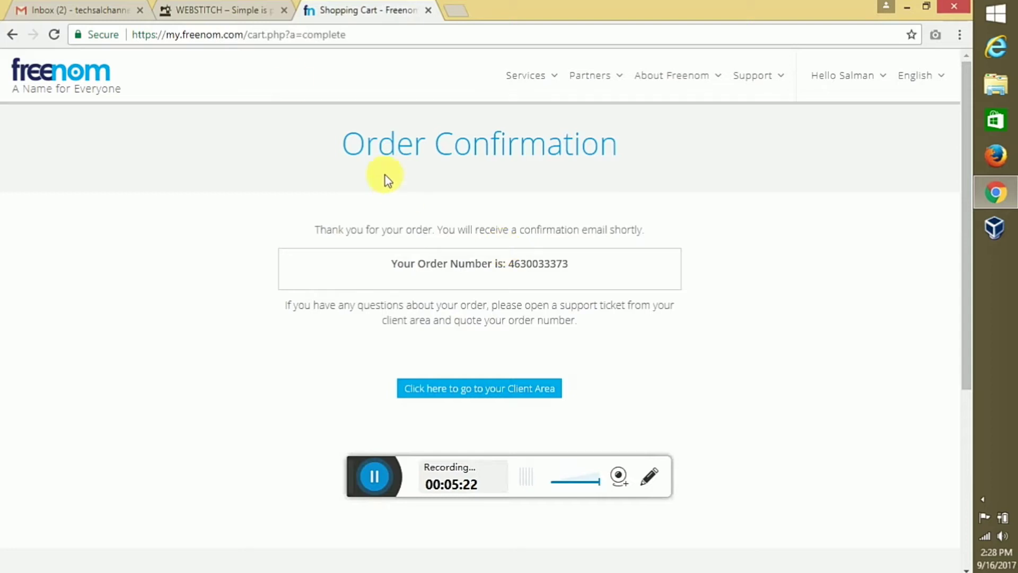
# Refresh the Gmail inbox several times to check for new mail
pyautogui.click(90, 8)
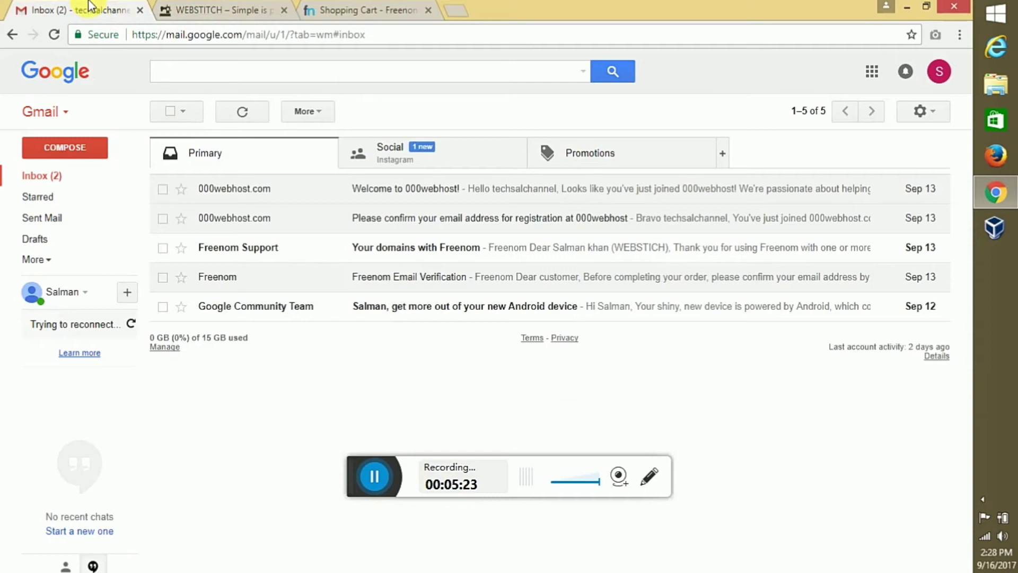
pyautogui.click(233, 125)
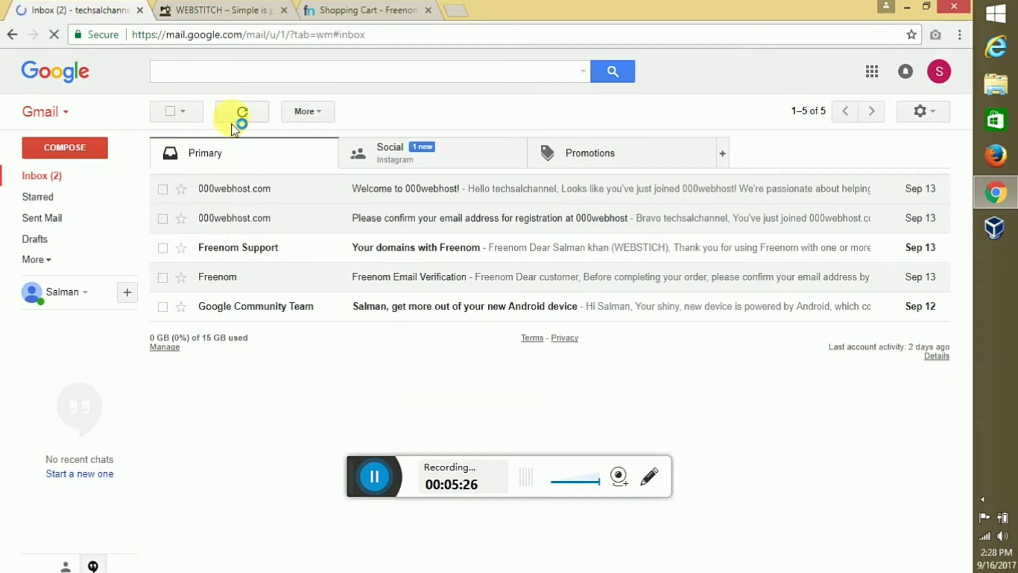
pyautogui.click(232, 116)
pyautogui.click(234, 118)
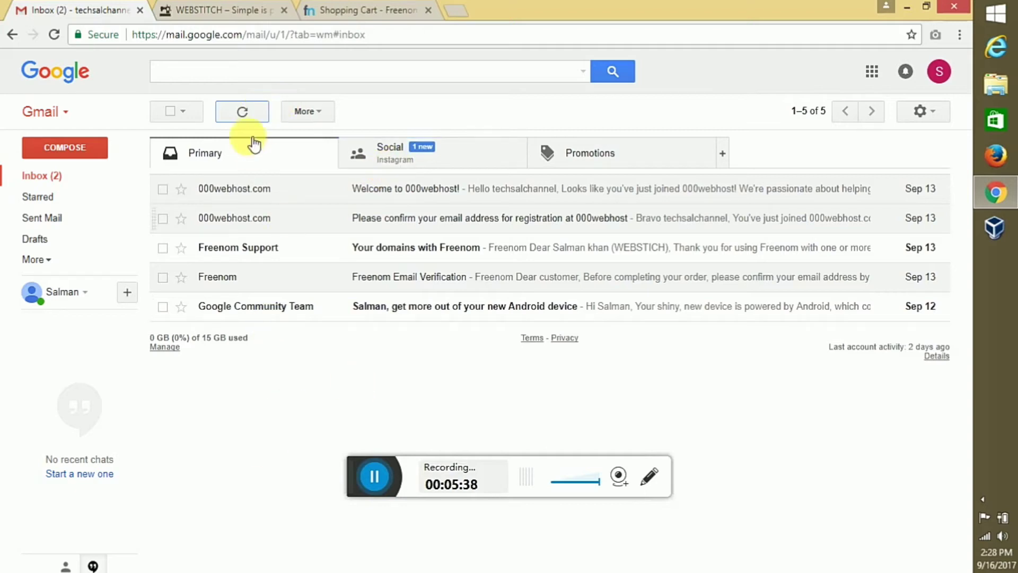
pyautogui.click(240, 115)
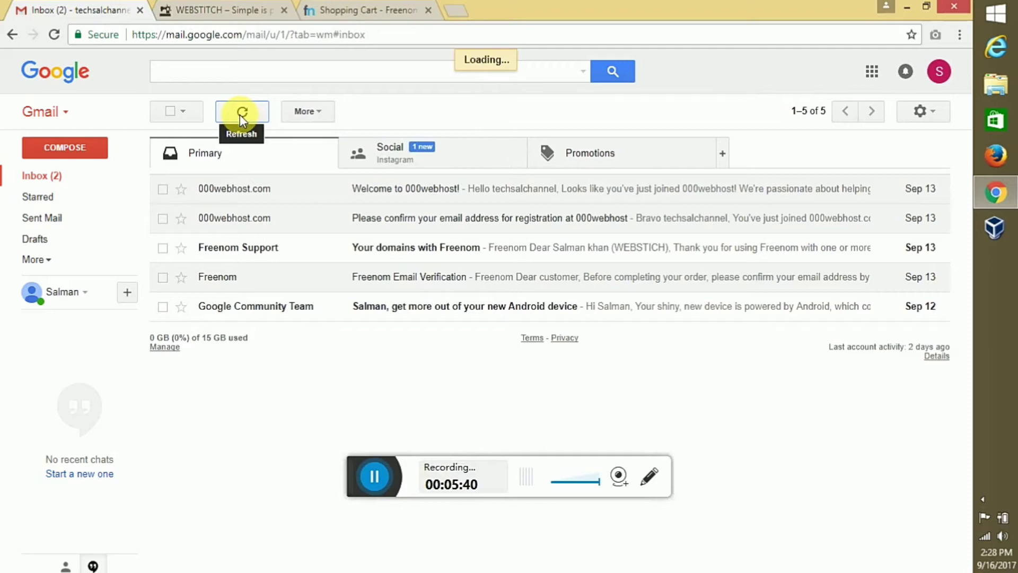
# Load the Freenom Client Area, return to Gmail and open a blank new tab
pyautogui.click(378, 8)
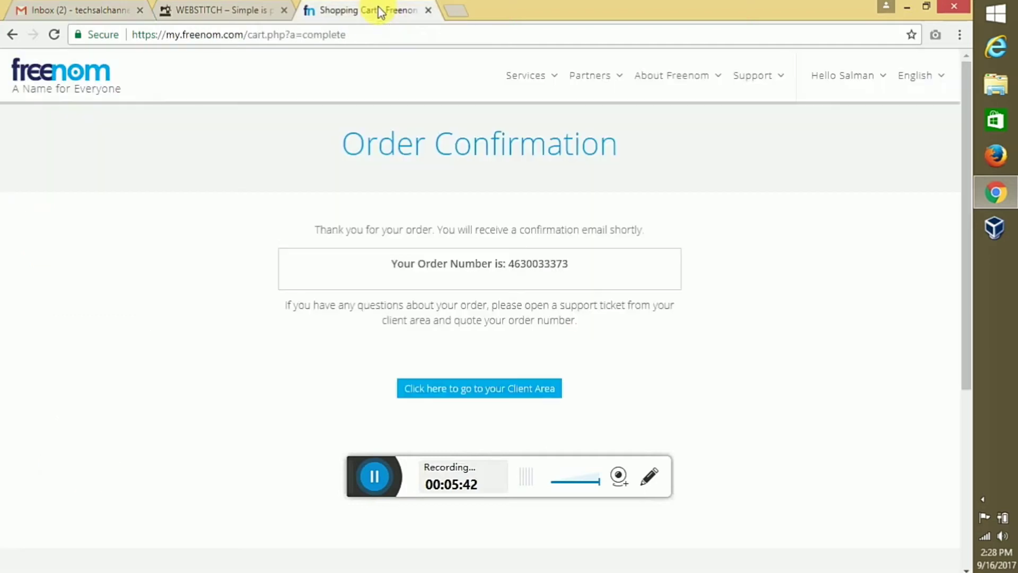
pyautogui.click(479, 395)
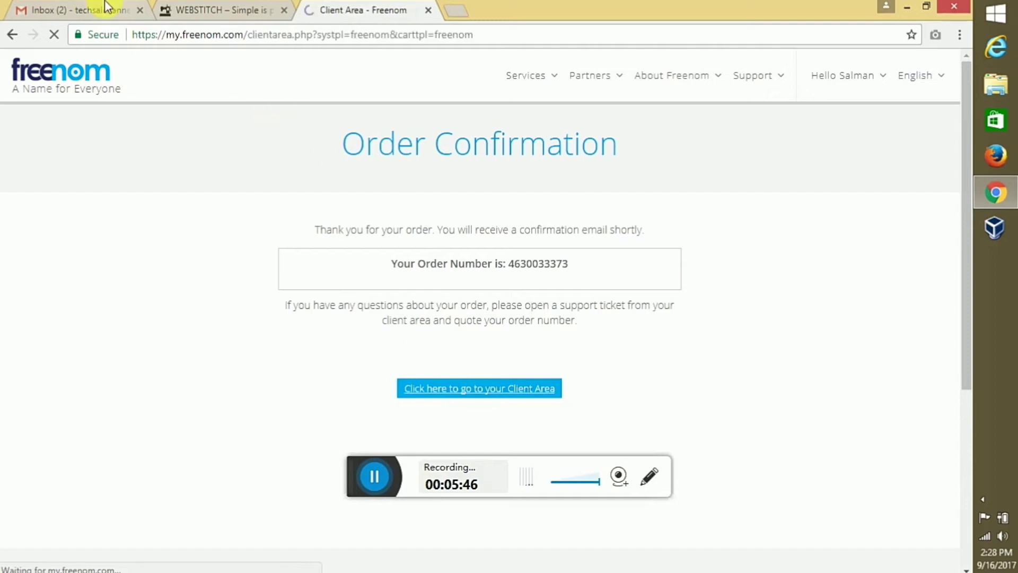
pyautogui.click(106, 9)
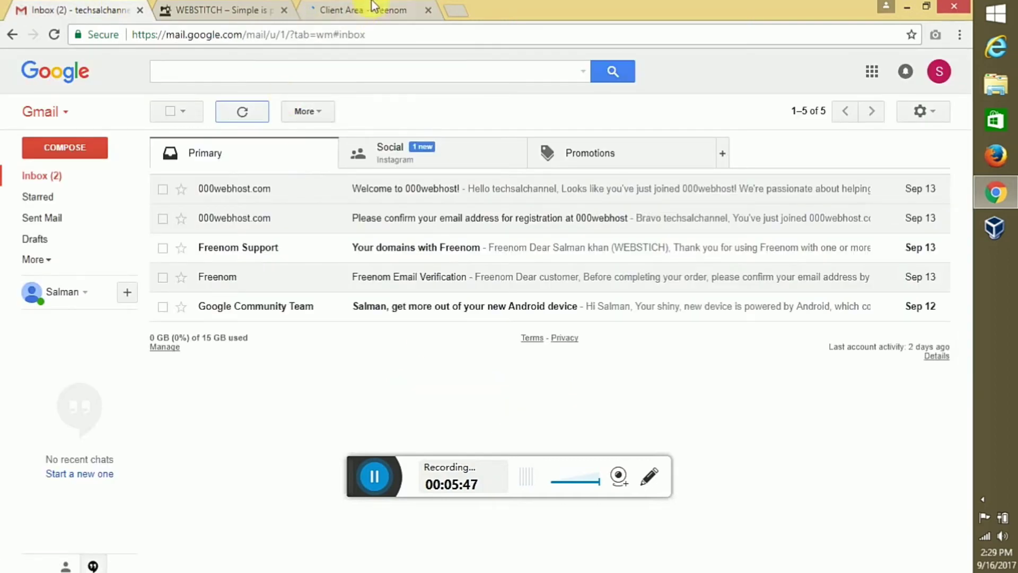
pyautogui.click(453, 14)
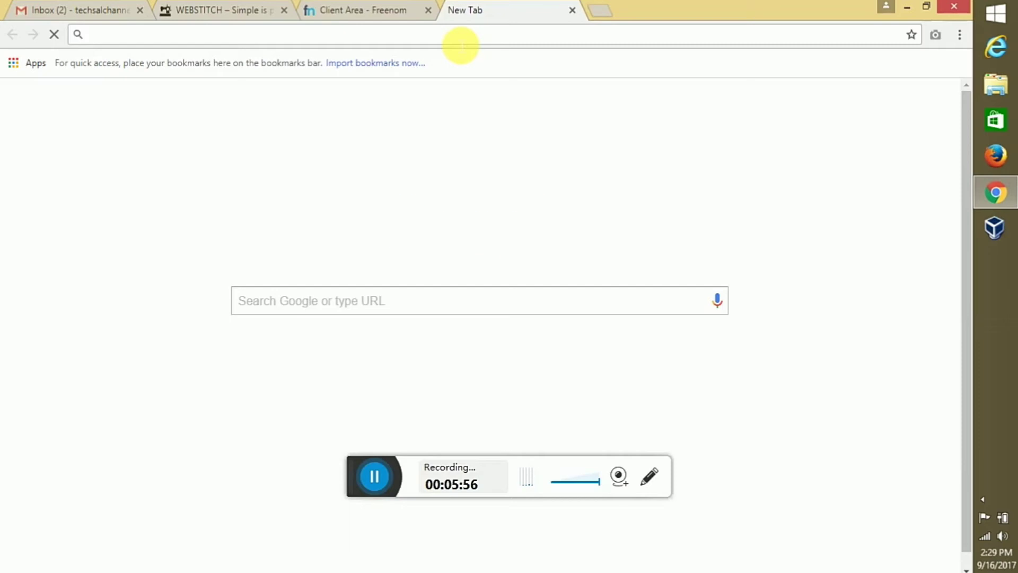
# Go to 000webhost.com and start the free hosting sign-up
pyautogui.write('00')
pyautogui.press('Return')
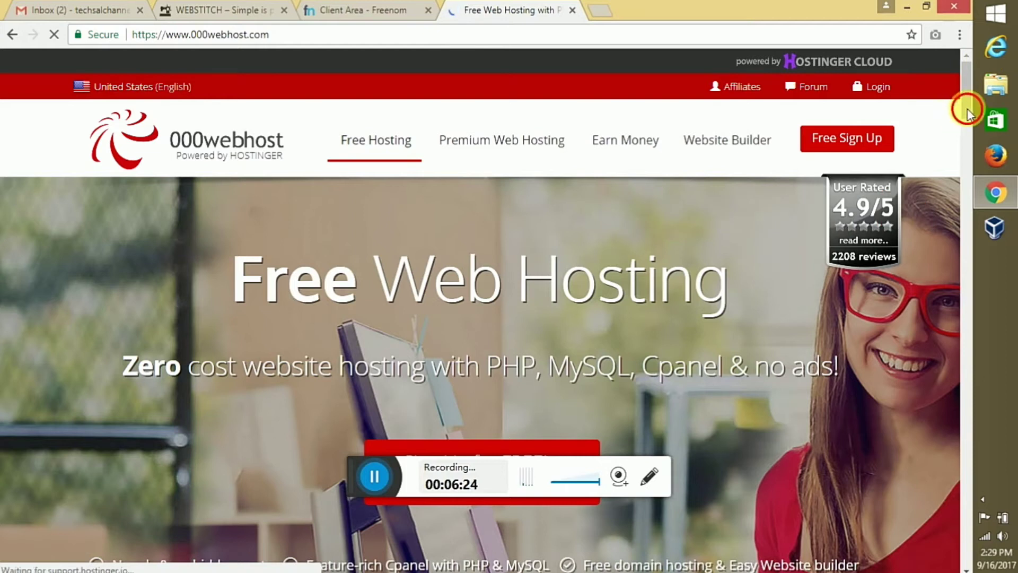
pyautogui.scroll(-2, 886, 139)
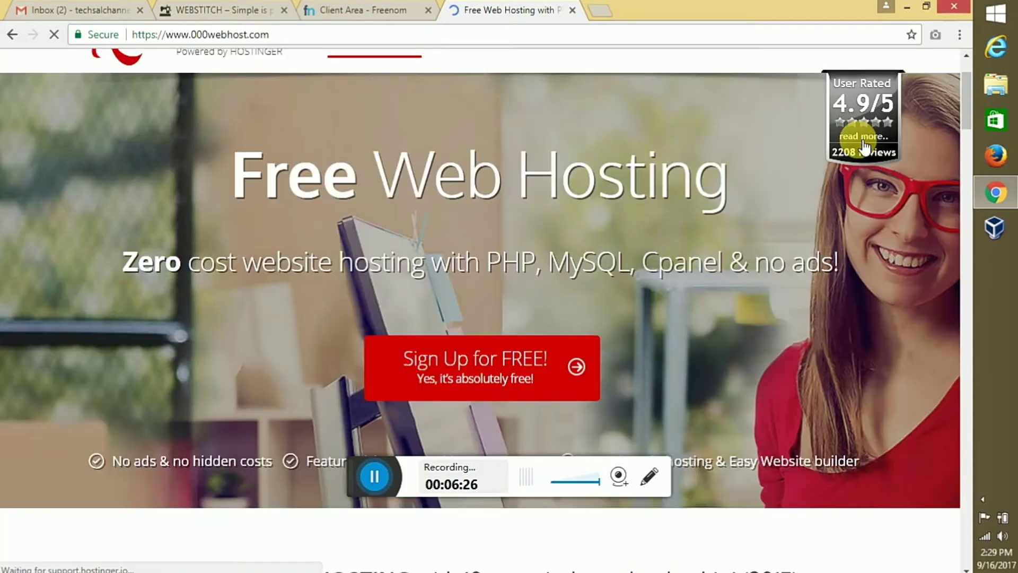
pyautogui.click(504, 378)
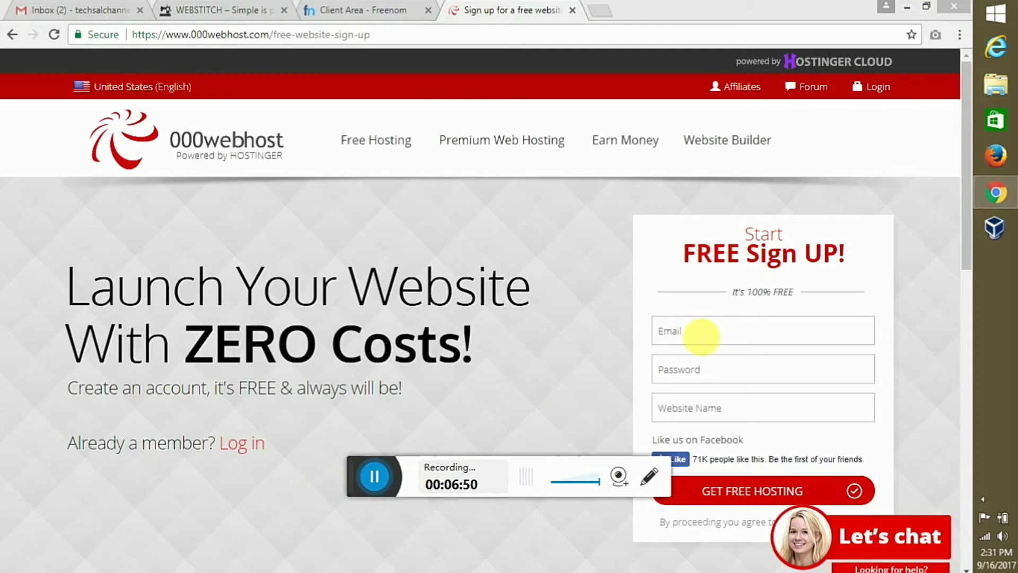
# Fill in the saved account email, a password and website name TECHSAL
pyautogui.click(700, 334)
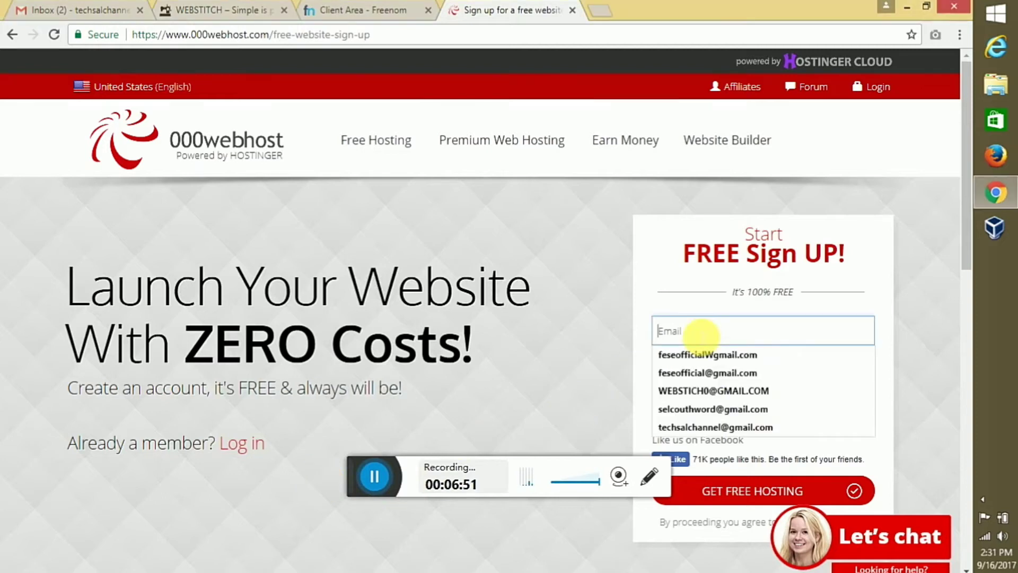
pyautogui.click(686, 428)
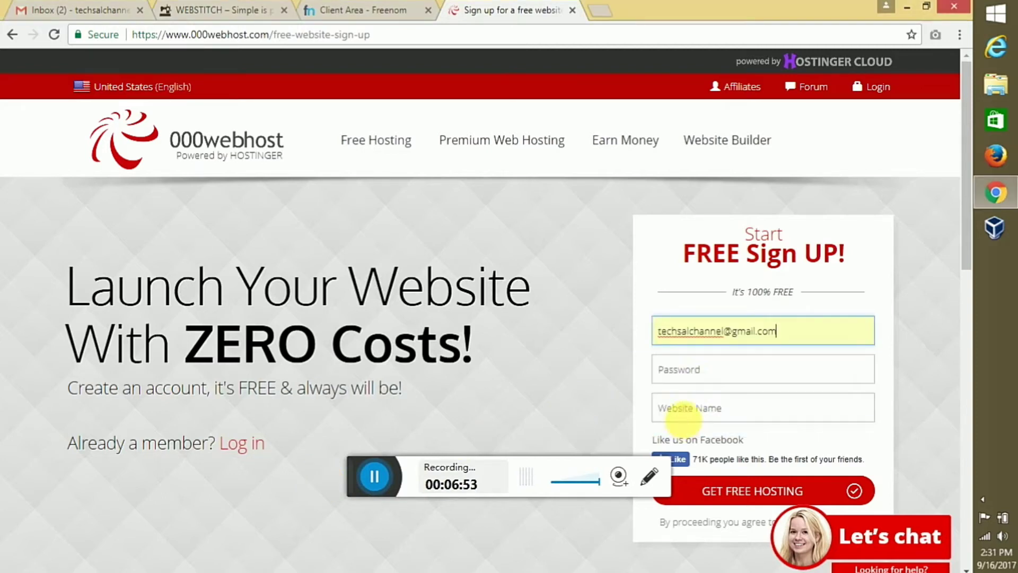
pyautogui.click(692, 386)
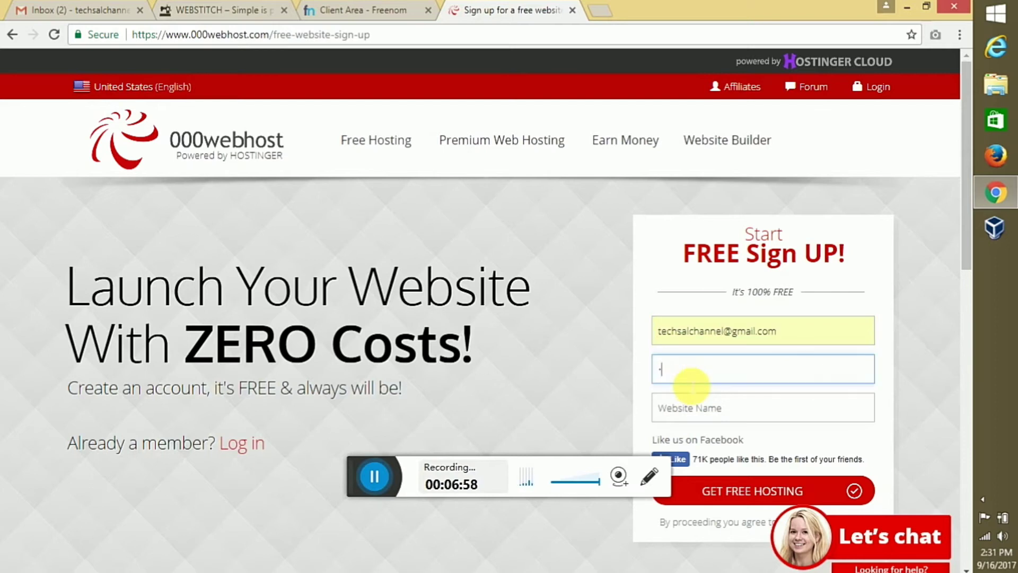
pyautogui.write('••••••••••')
pyautogui.click(699, 409)
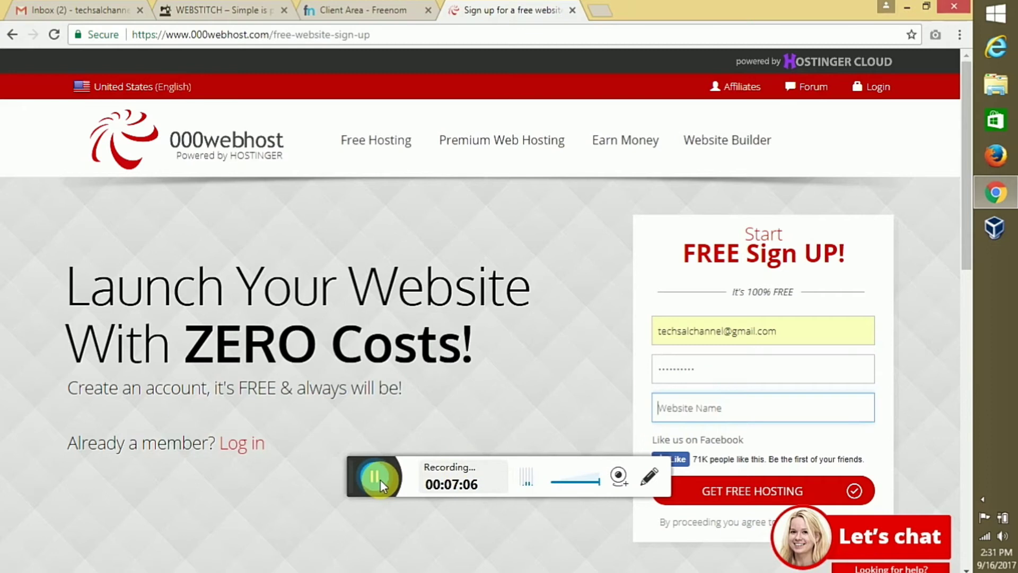
pyautogui.write('TECHSAL')
# Submit the sign-up form with GET FREE HOSTING
pyautogui.scroll(-3, 350, 488)
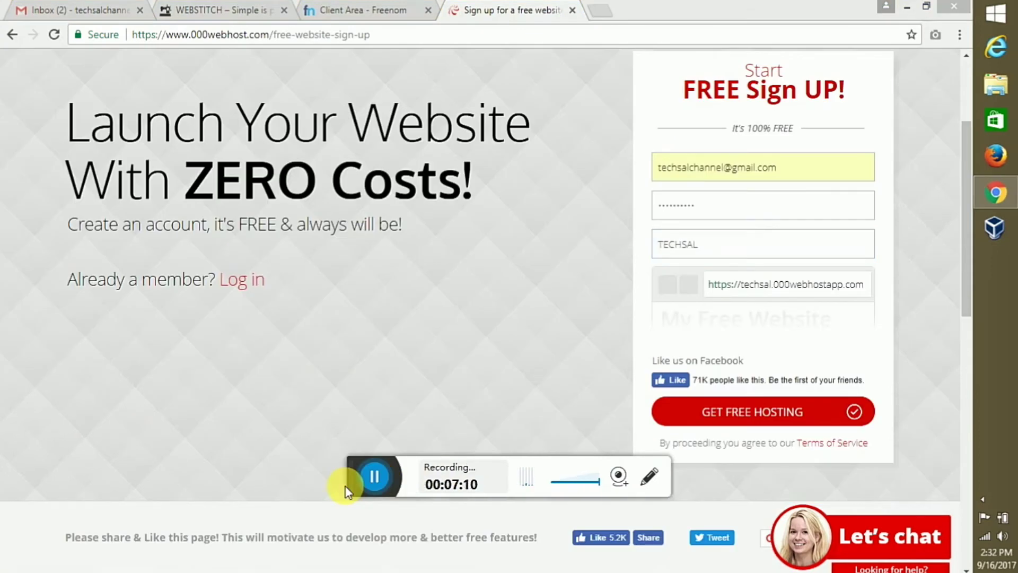
pyautogui.click(729, 255)
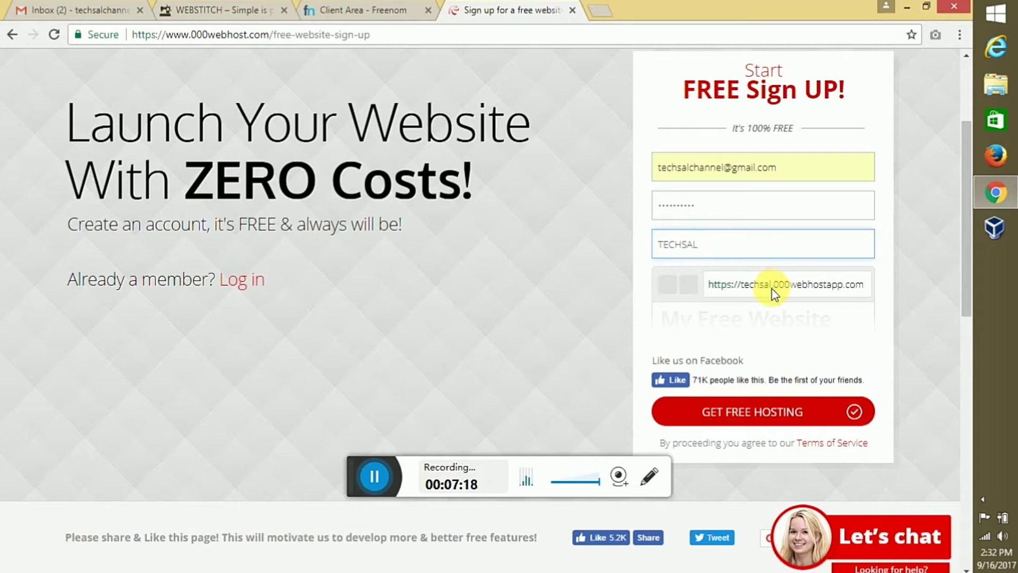
pyautogui.click(365, 483)
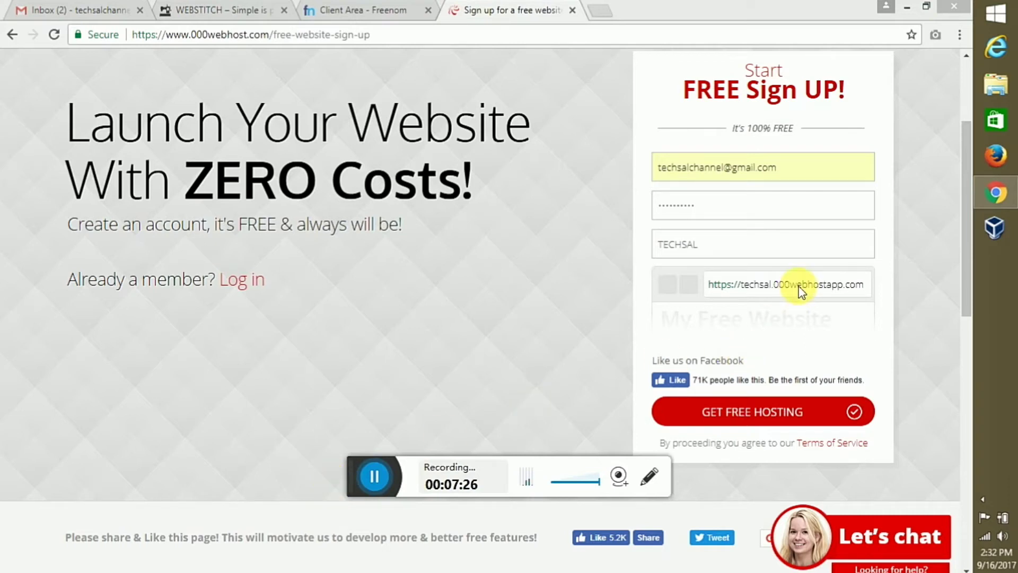
pyautogui.click(792, 413)
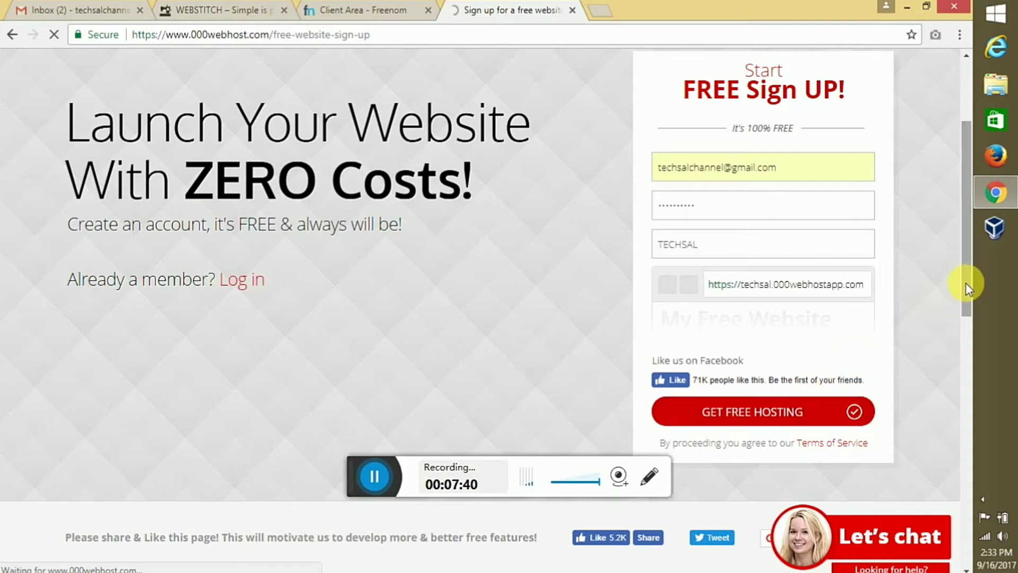
# Dismiss the save-password prompt and refresh the Gmail inbox for the 000webhost email
pyautogui.moveTo(966, 282); pyautogui.dragTo(960, 201)
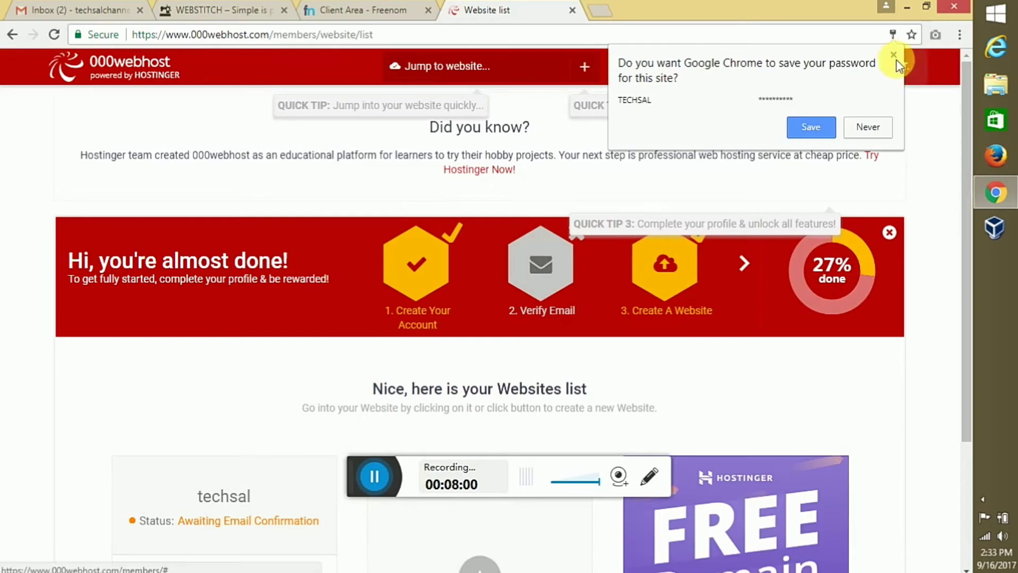
pyautogui.click(894, 56)
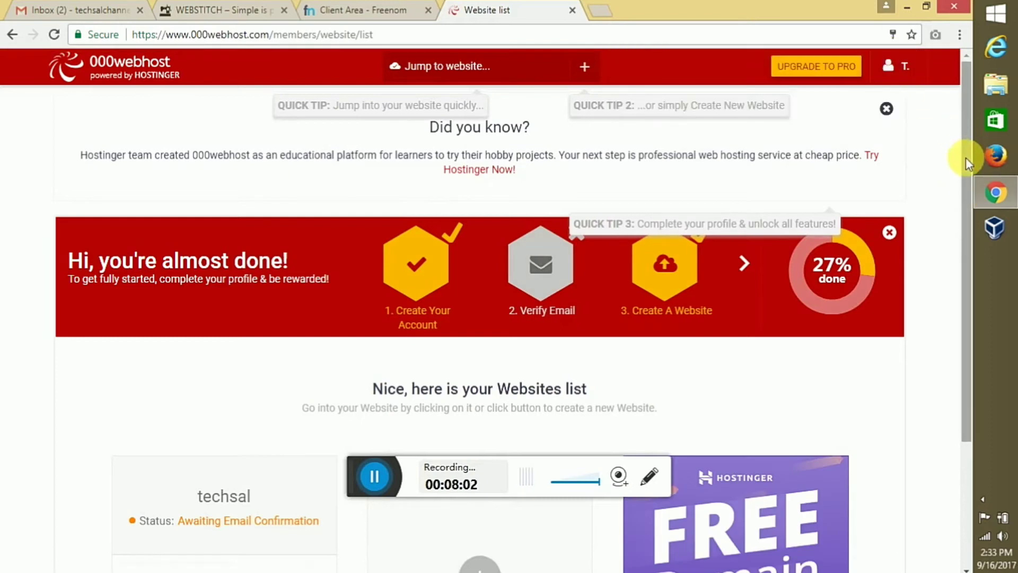
pyautogui.scroll(-2, 966, 159)
pyautogui.moveTo(965, 229); pyautogui.dragTo(966, 303)
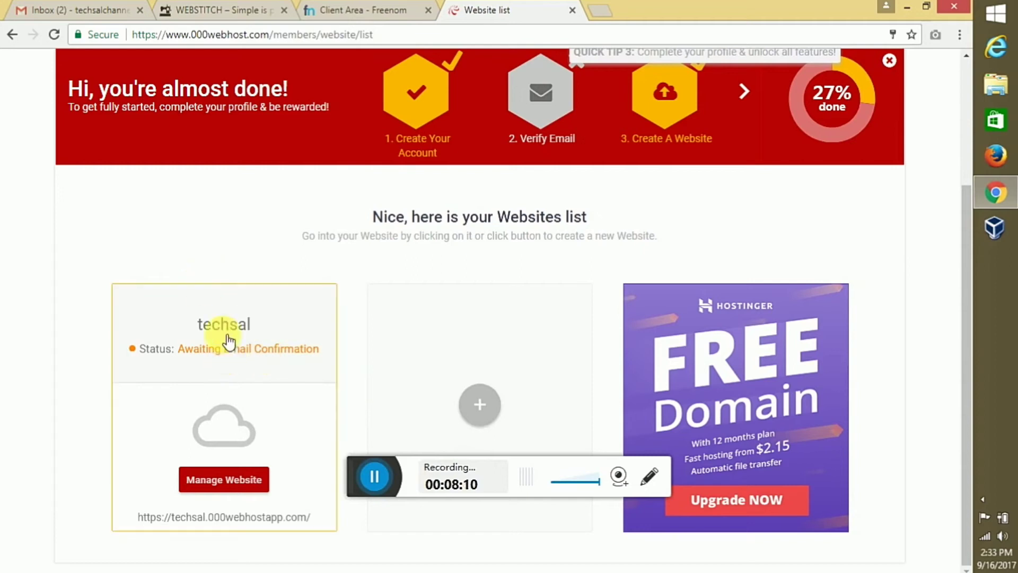
pyautogui.click(72, 6)
pyautogui.click(243, 112)
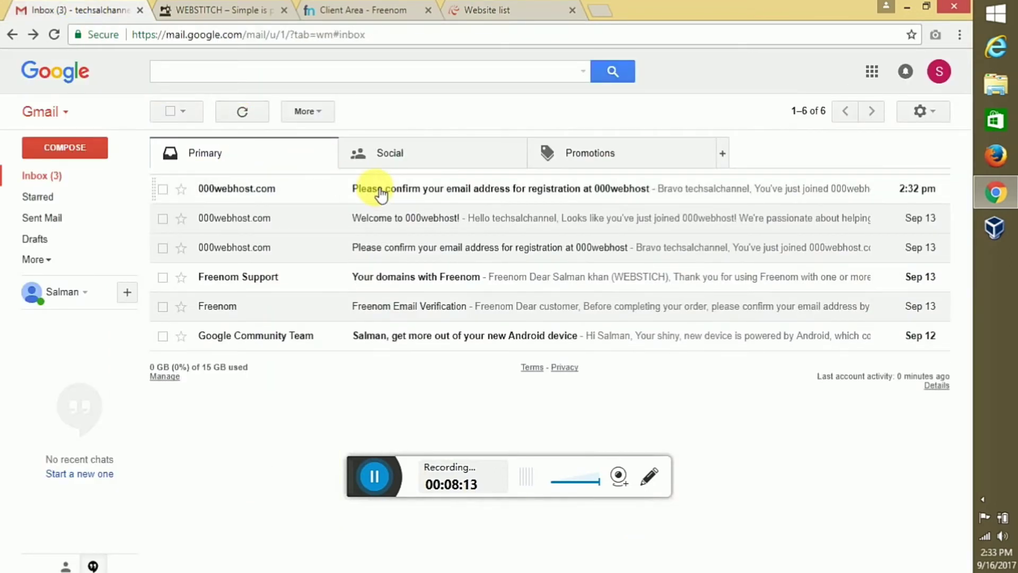
# Open the 'Please confirm your email address' message and use its Verify email button
pyautogui.click(381, 194)
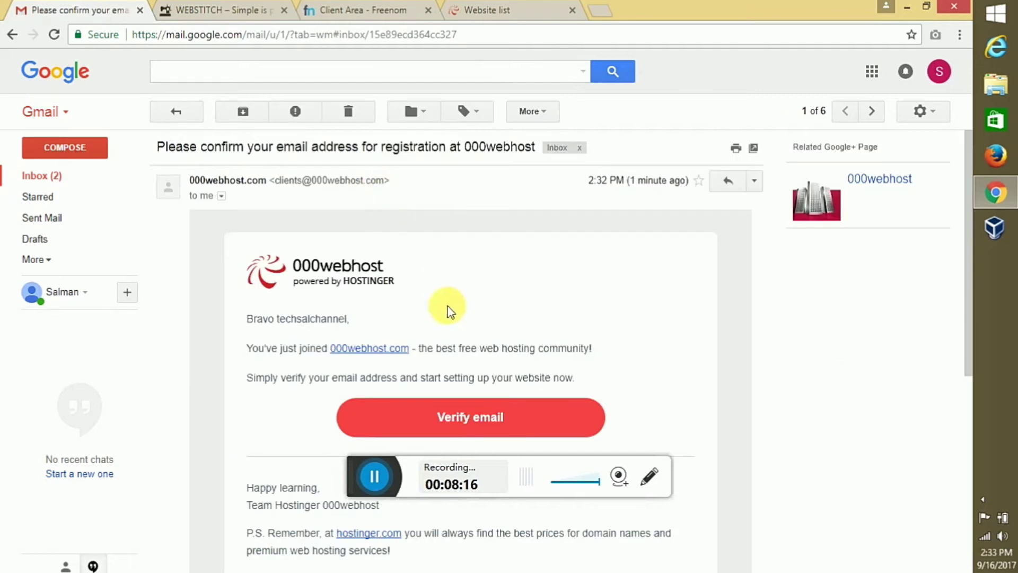
pyautogui.click(444, 425)
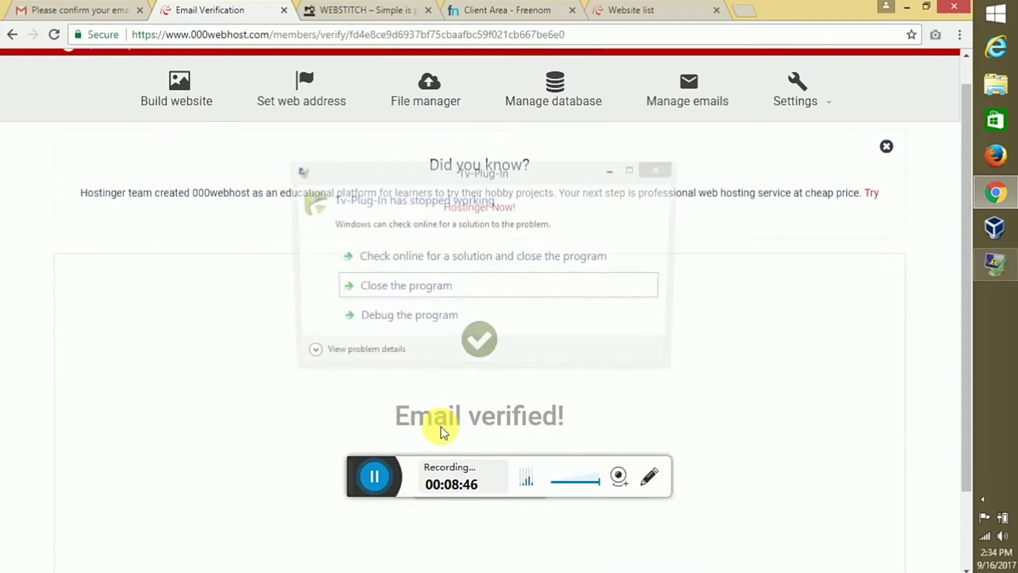
pyautogui.click(511, 298)
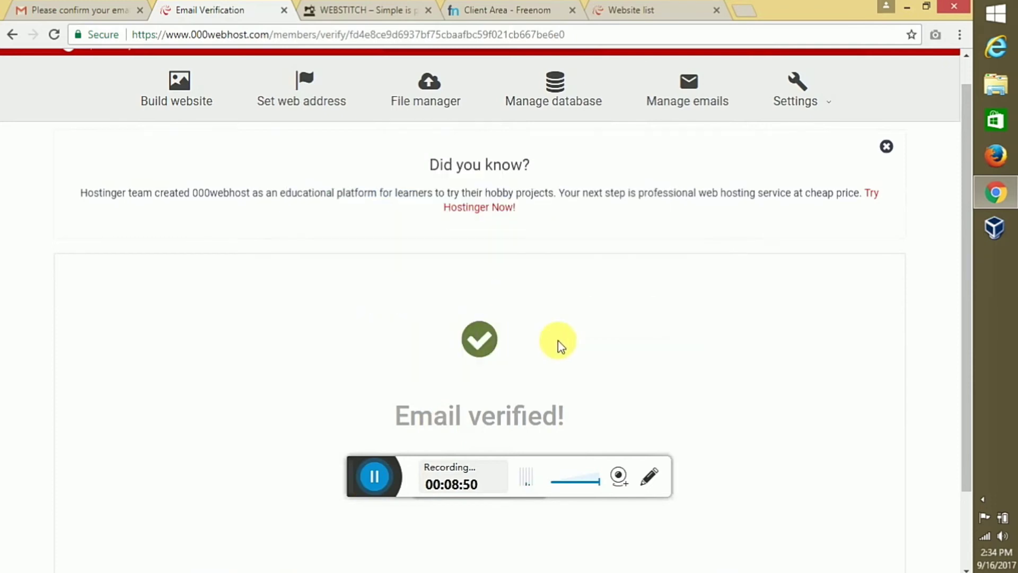
pyautogui.scroll(-2, 561, 345)
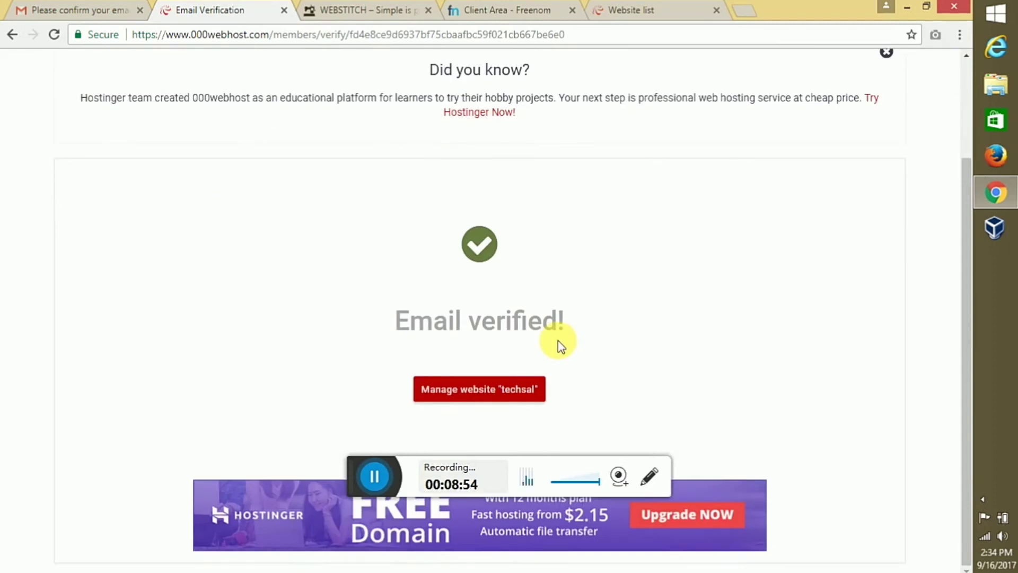
pyautogui.click(498, 7)
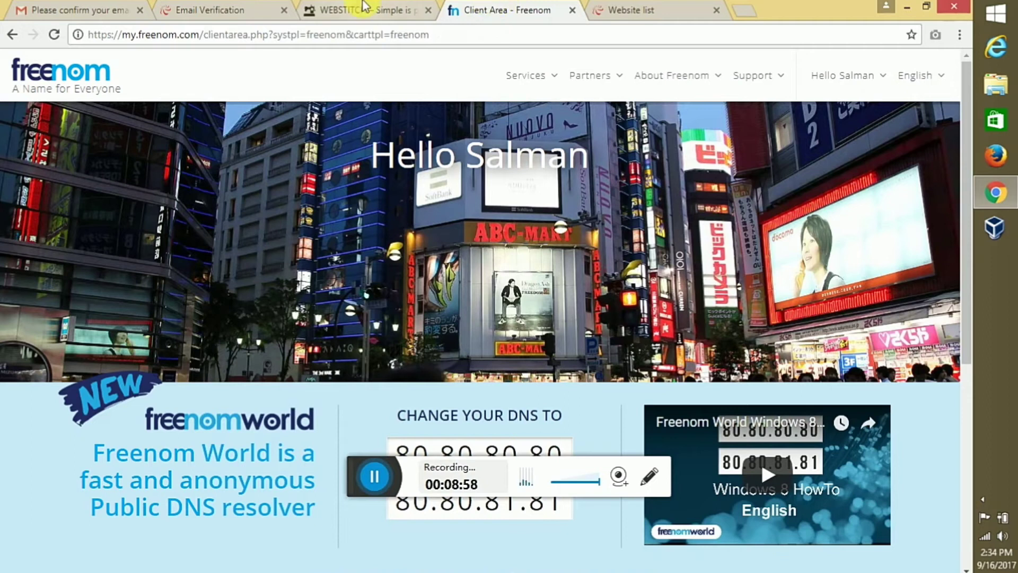
pyautogui.click(253, 6)
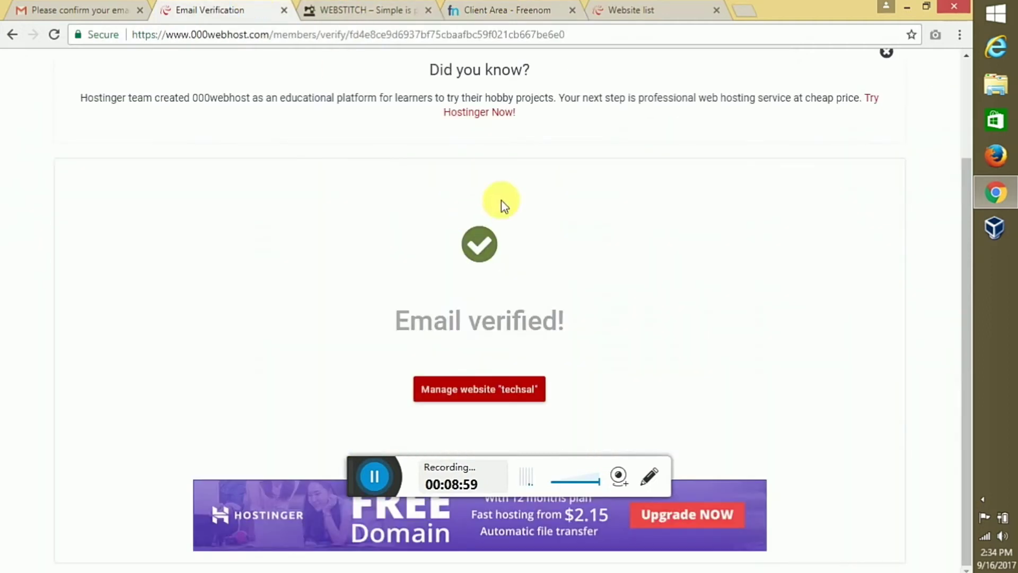
pyautogui.moveTo(966, 244); pyautogui.dragTo(959, 106)
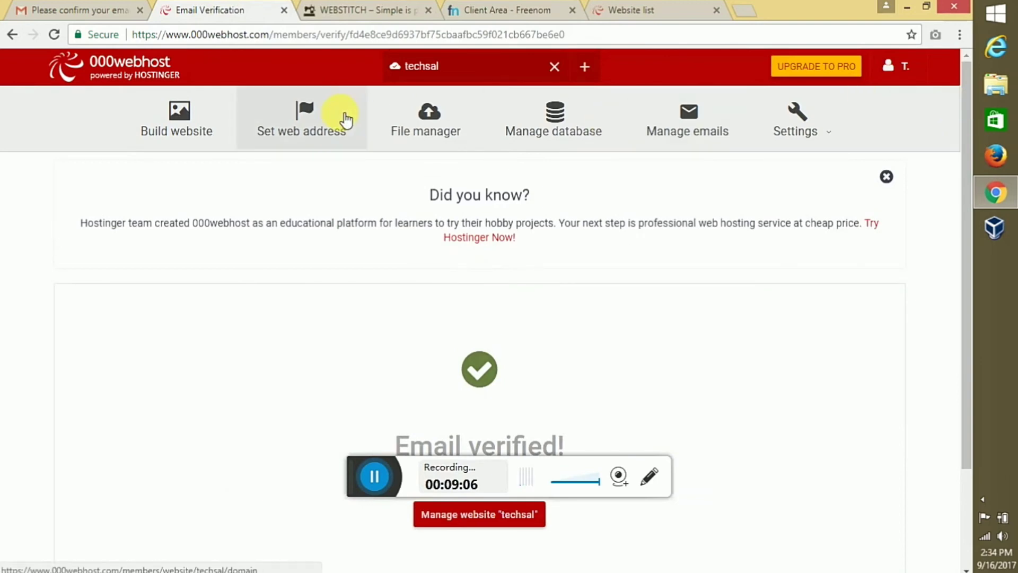
# Open the techsal site's domain settings, closing the plug-in error and declining the upgrade offer
pyautogui.click(342, 118)
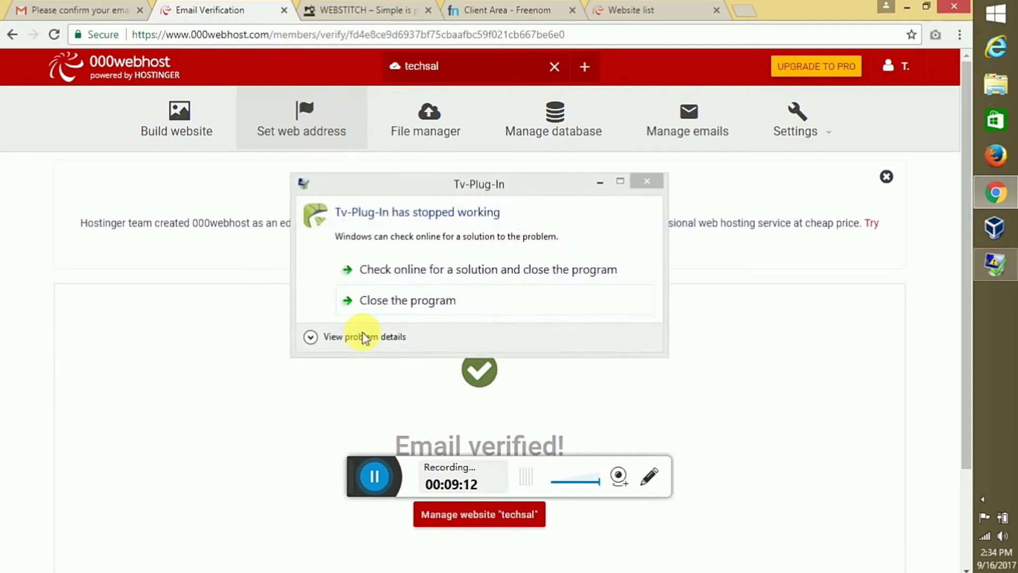
pyautogui.click(386, 304)
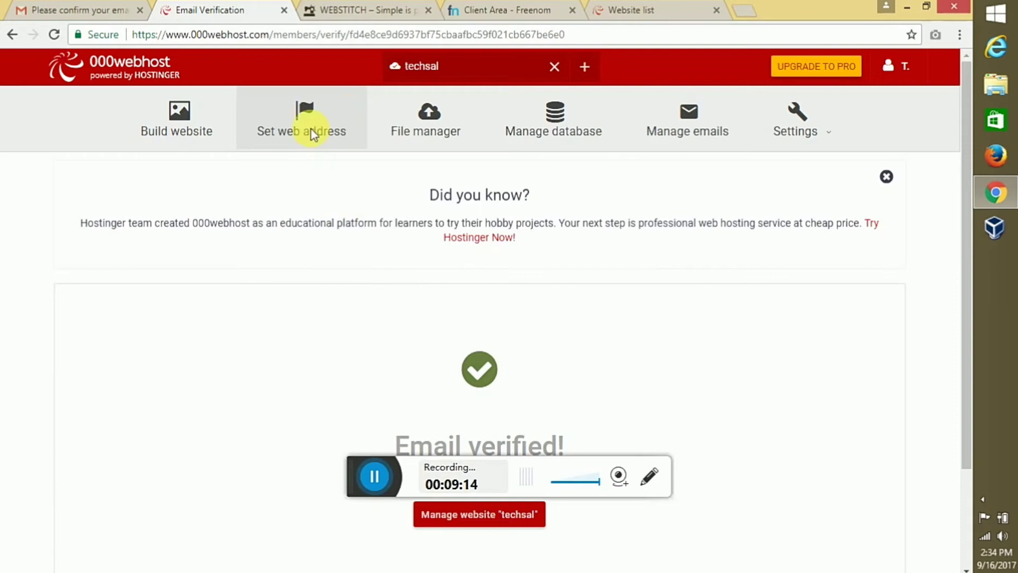
pyautogui.click(311, 130)
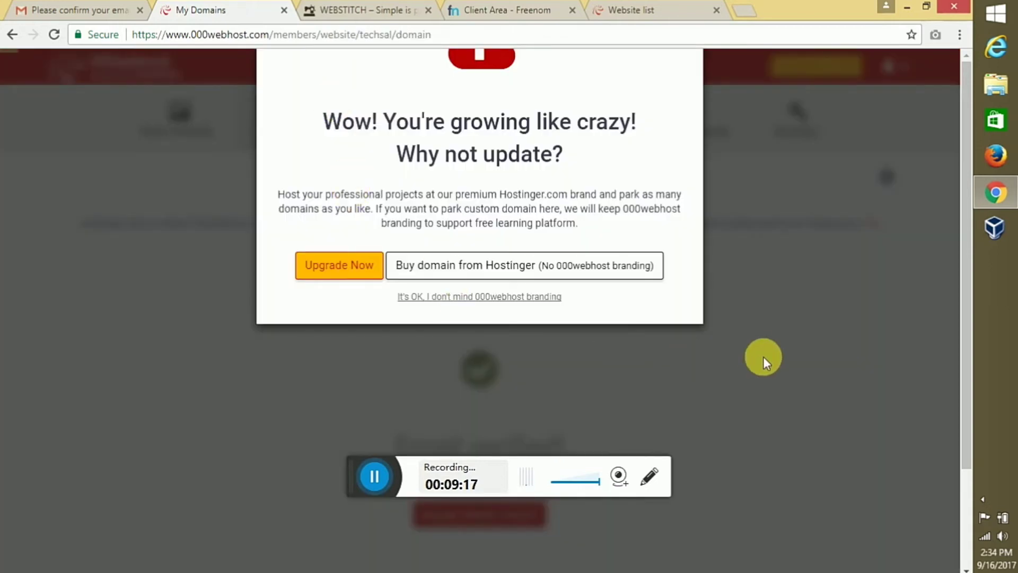
pyautogui.click(818, 231)
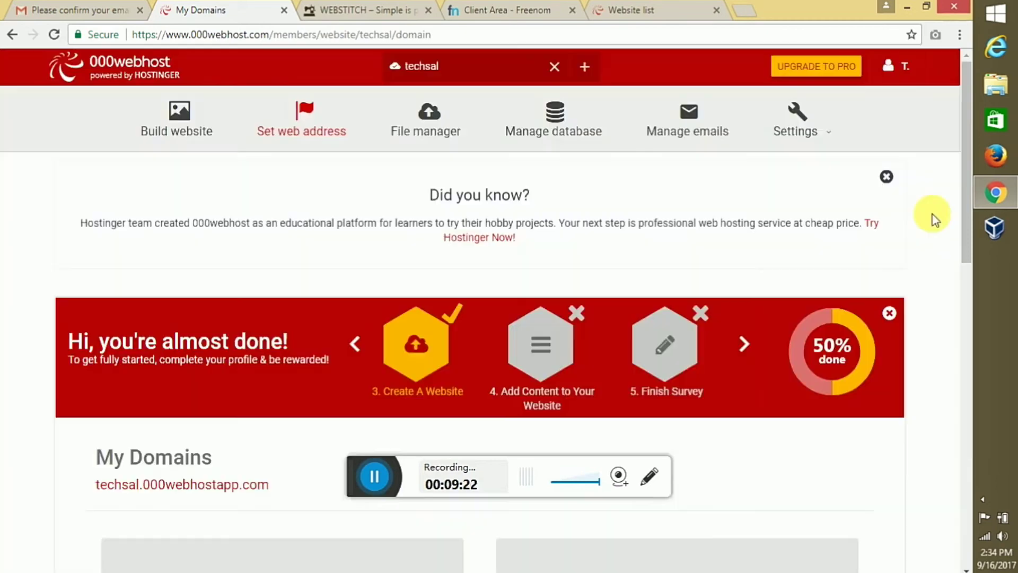
pyautogui.moveTo(963, 233); pyautogui.dragTo(966, 509)
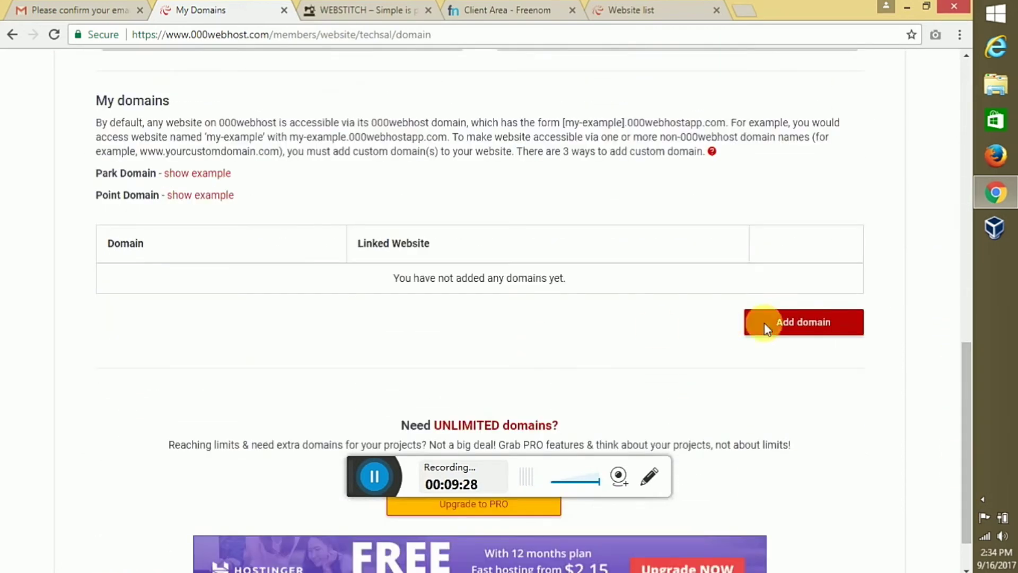
# Choose to park a custom domain, continue to the domain name form, then go to Freenom
pyautogui.click(801, 327)
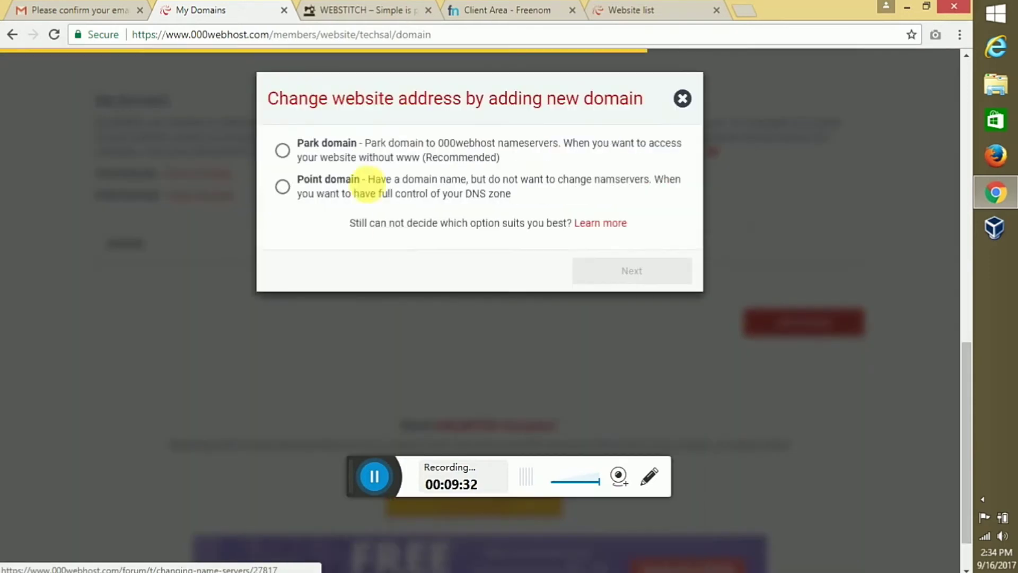
pyautogui.click(282, 152)
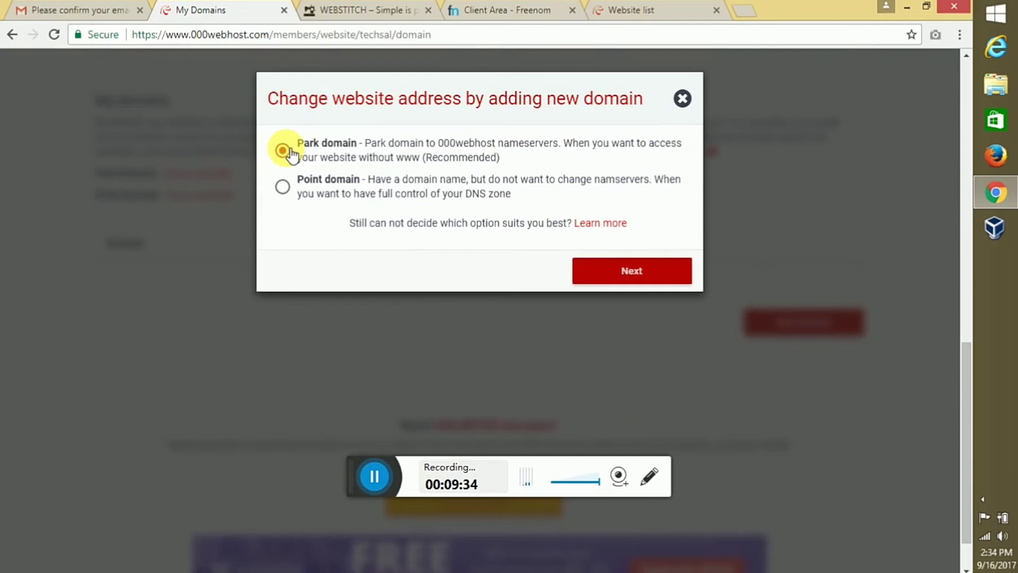
pyautogui.click(613, 277)
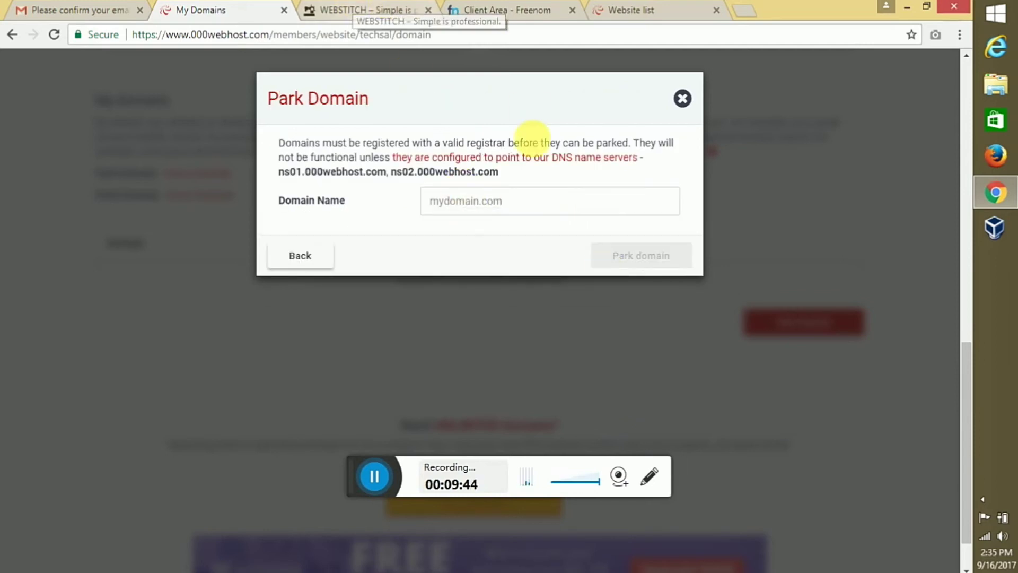
pyautogui.click(485, 9)
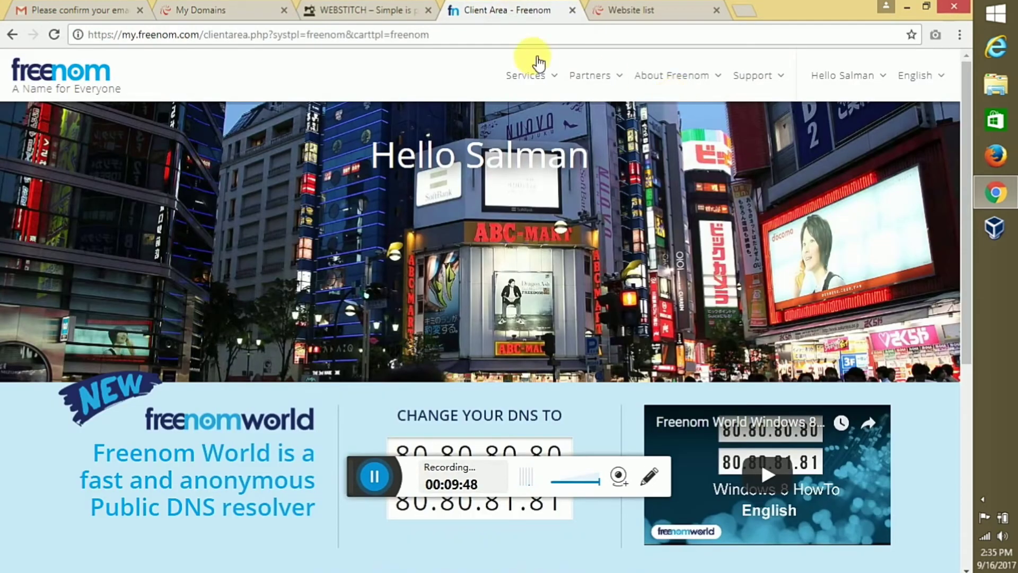
# Open the techsal.tk nameserver settings in Freenom and switch to custom nameservers
pyautogui.click(541, 74)
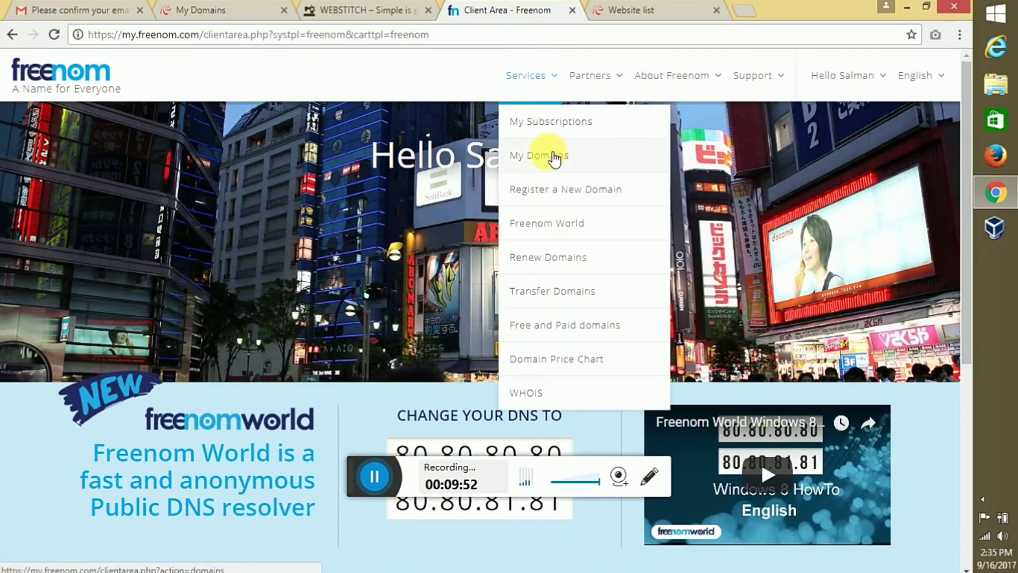
pyautogui.click(554, 158)
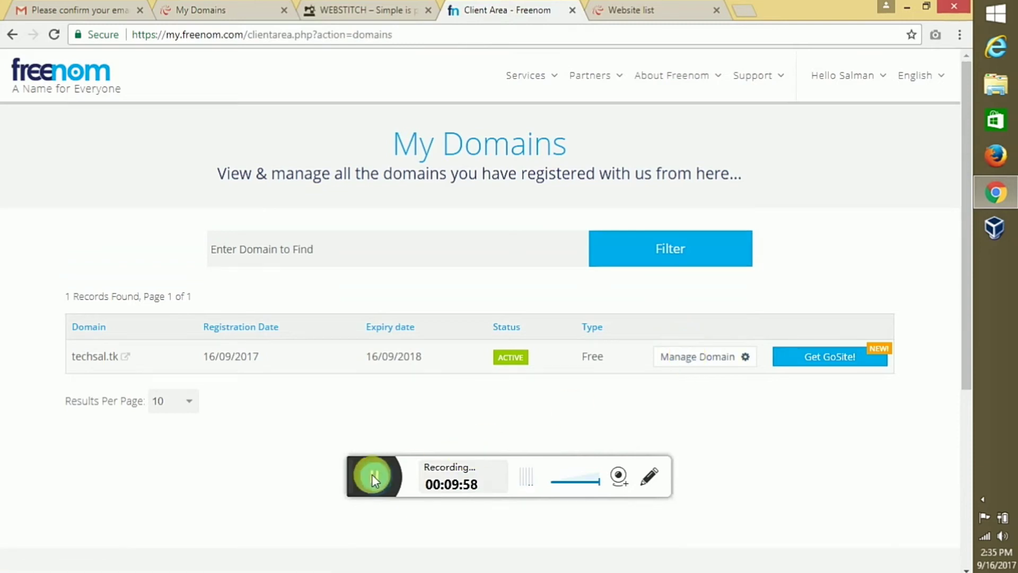
pyautogui.click(373, 475)
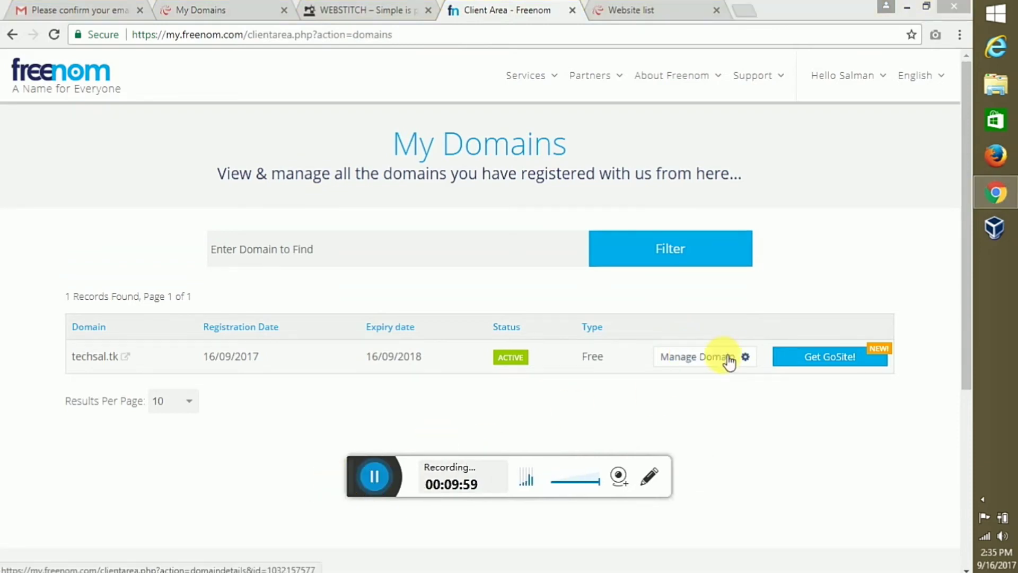
pyautogui.click(723, 356)
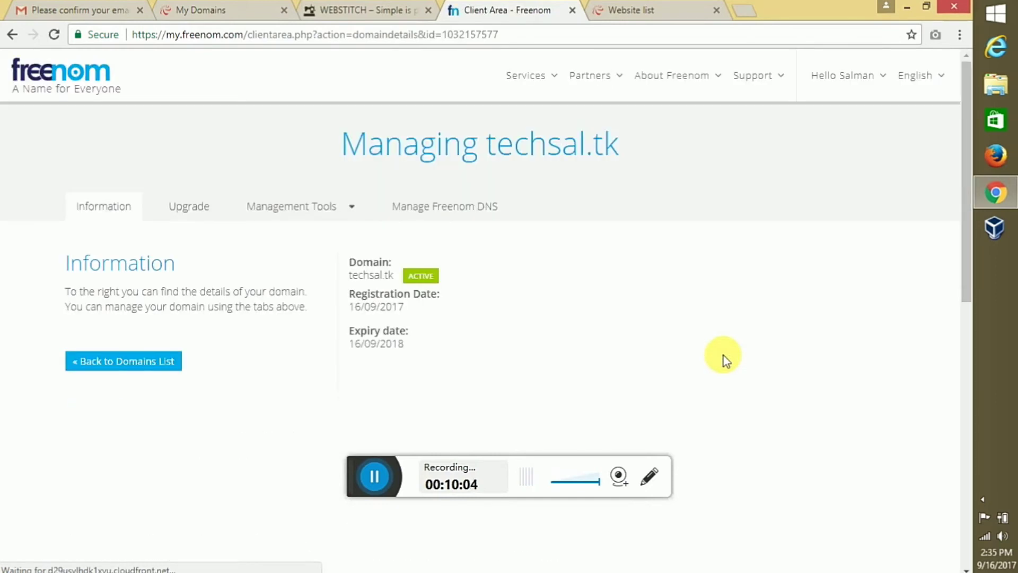
pyautogui.click(279, 211)
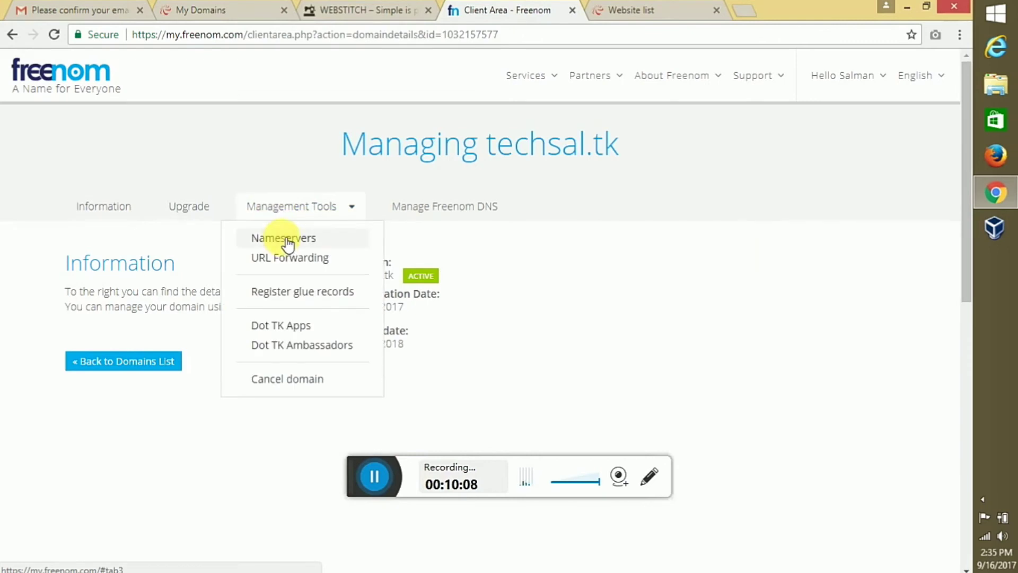
pyautogui.click(285, 240)
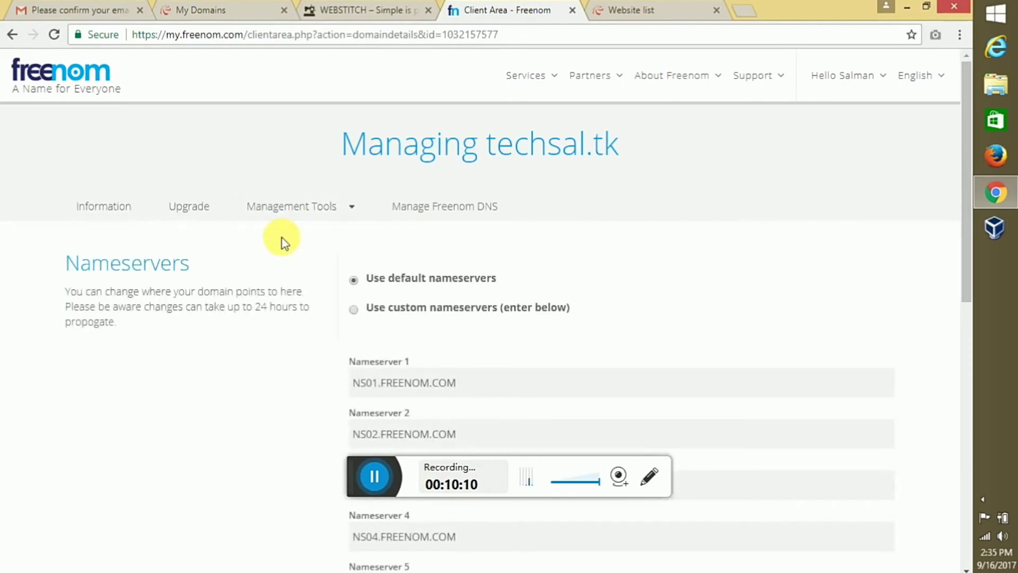
pyautogui.click(354, 309)
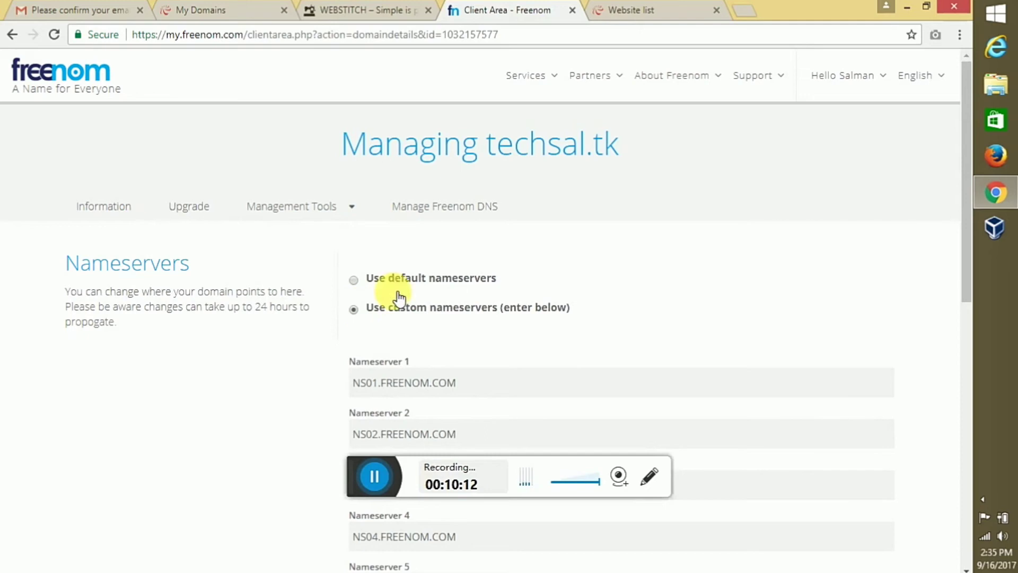
pyautogui.moveTo(969, 236); pyautogui.dragTo(966, 297)
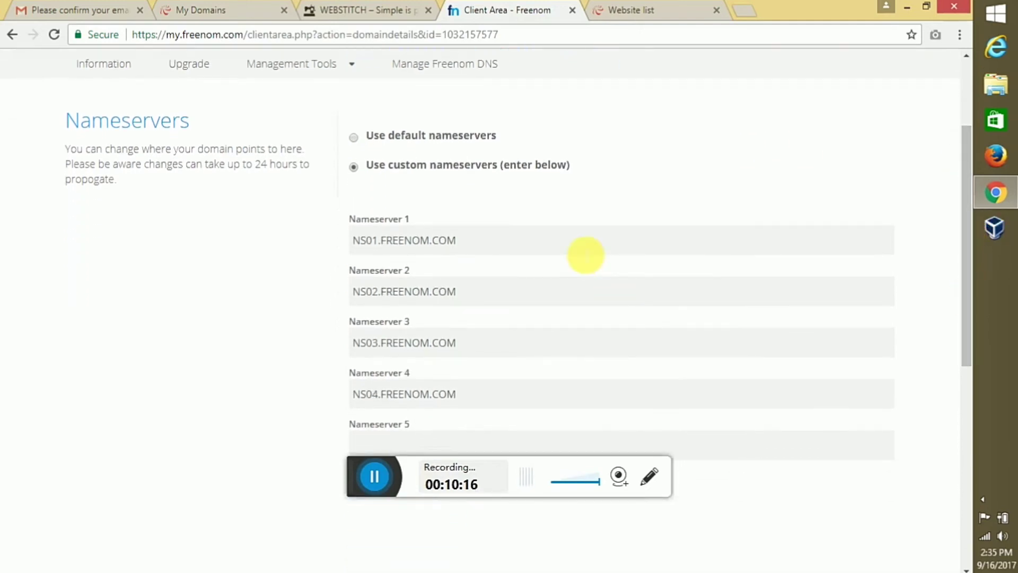
# Clear all four existing nameserver entries, including NS03.FREENOM.COM and NS04.FREENOM.COM
pyautogui.tripleClick(586, 256)
pyautogui.press('BackSpace')
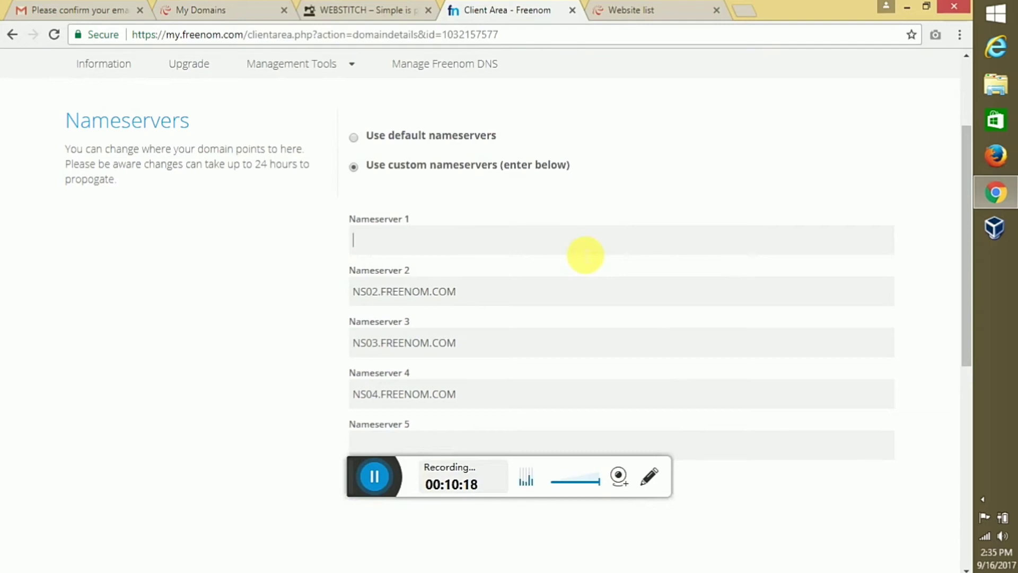
pyautogui.click(579, 289)
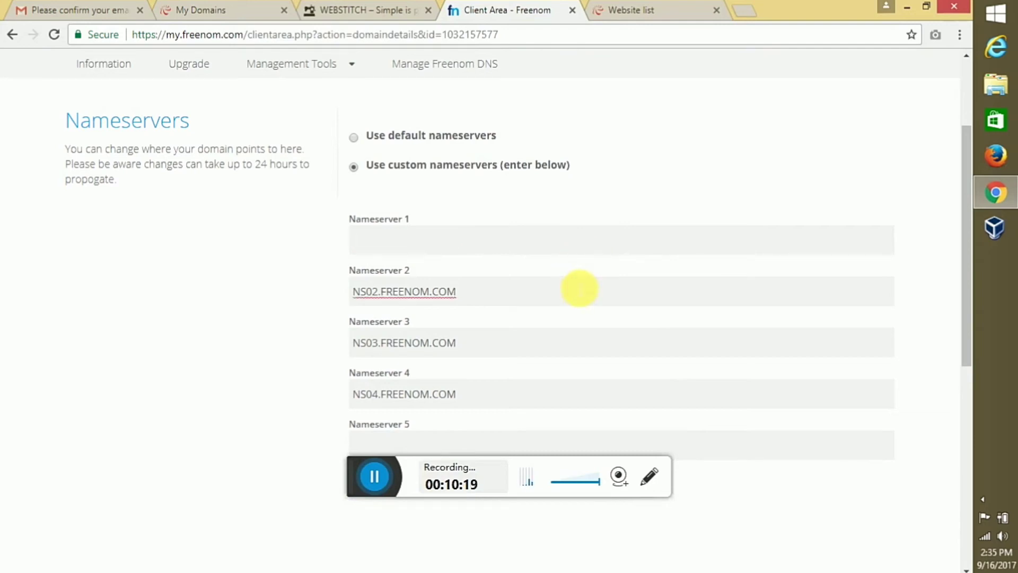
pyautogui.tripleClick(580, 289)
pyautogui.press('BackSpace')
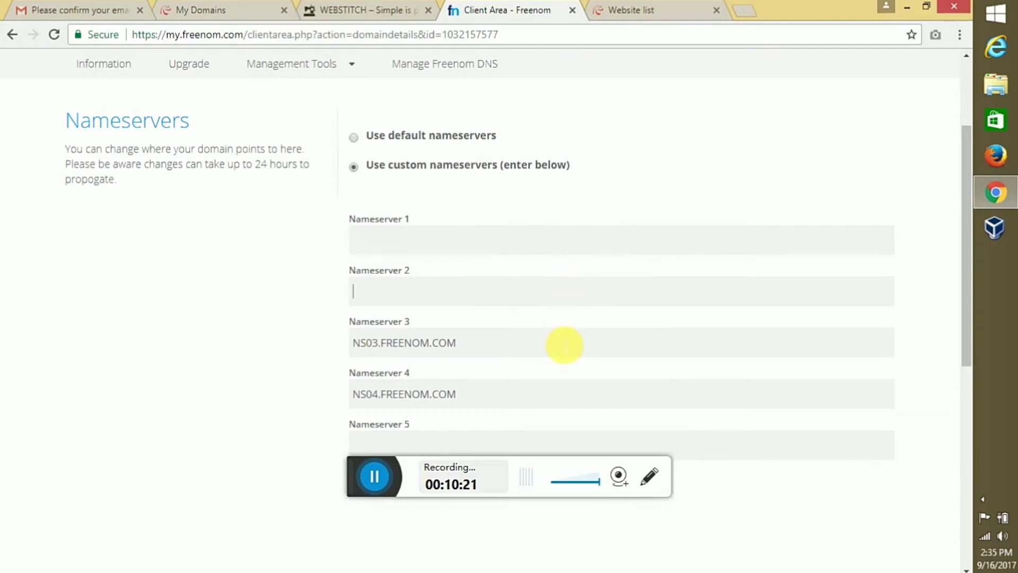
pyautogui.click(564, 345)
pyautogui.tripleClick(565, 346)
pyautogui.press('BackSpace')
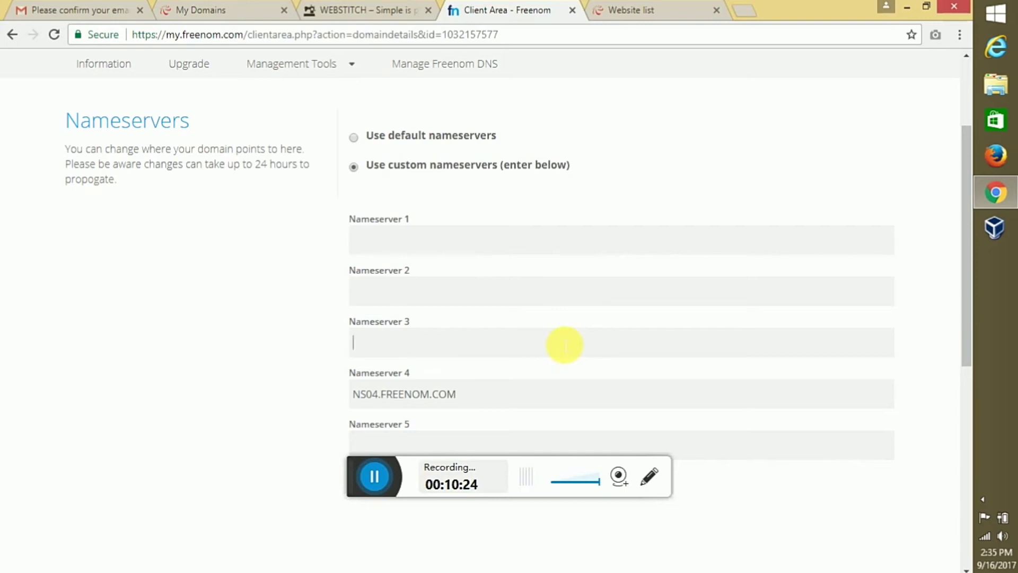
pyautogui.click(550, 398)
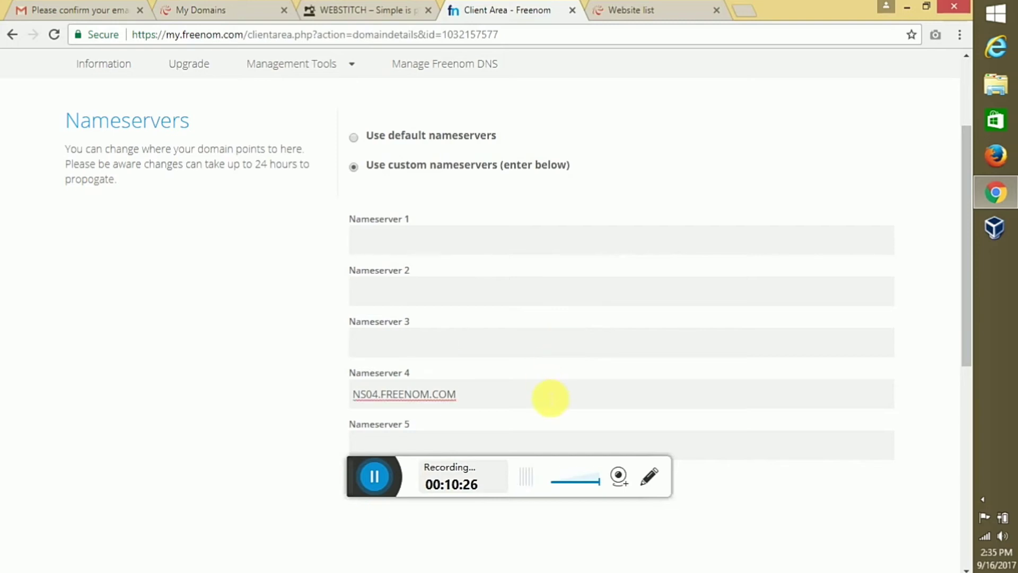
pyautogui.tripleClick(550, 398)
pyautogui.press('BackSpace')
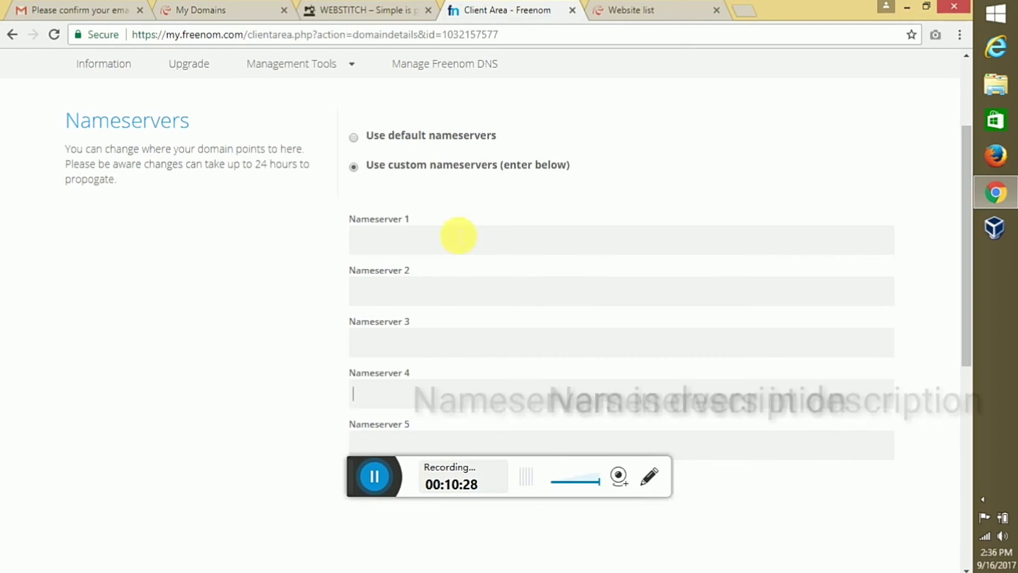
# Enter ns01.000webhost.com and ns02.000webhost.com as Nameserver 1 and 2 and save
pyautogui.click(457, 242)
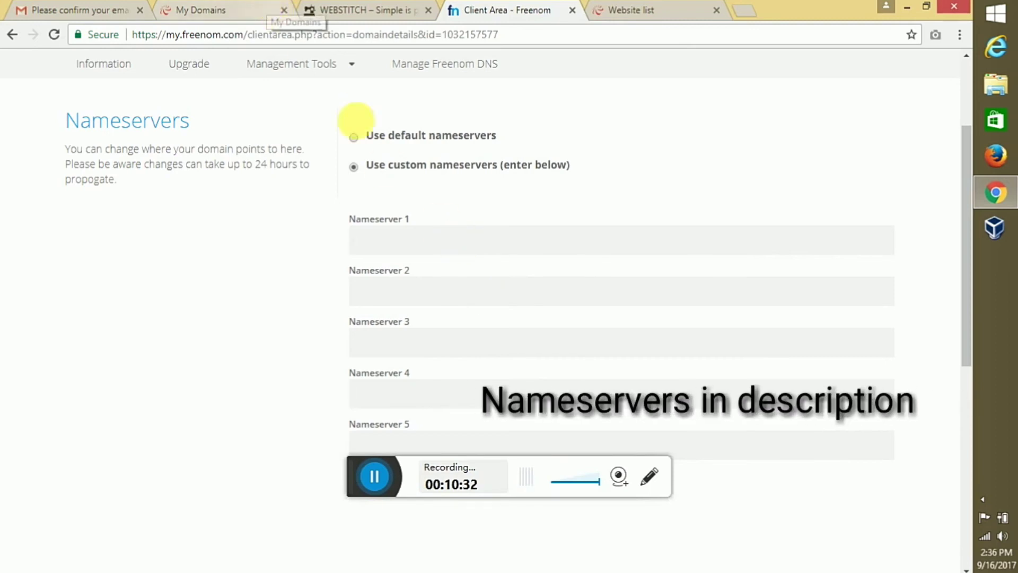
pyautogui.write('ns')
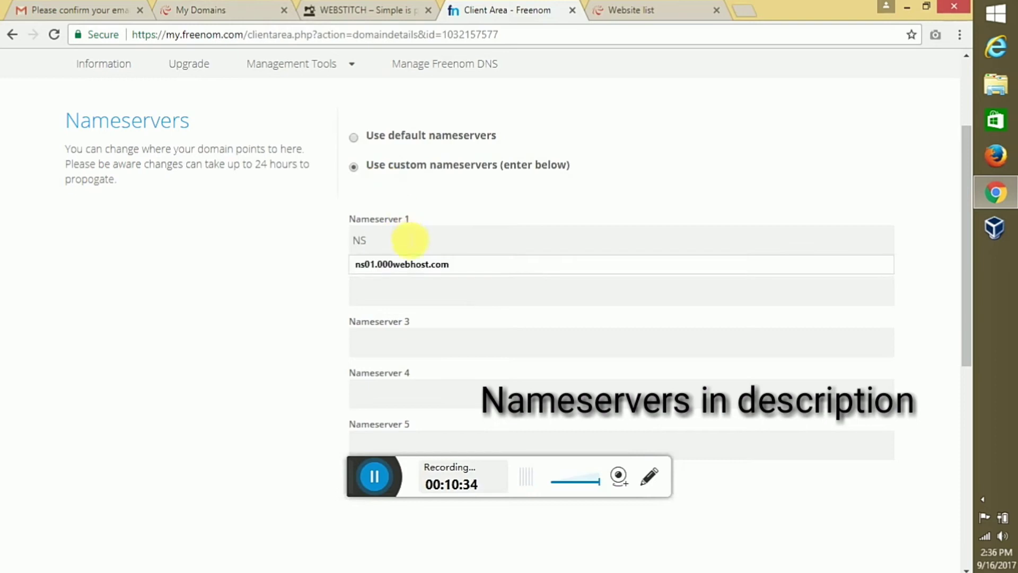
pyautogui.click(413, 266)
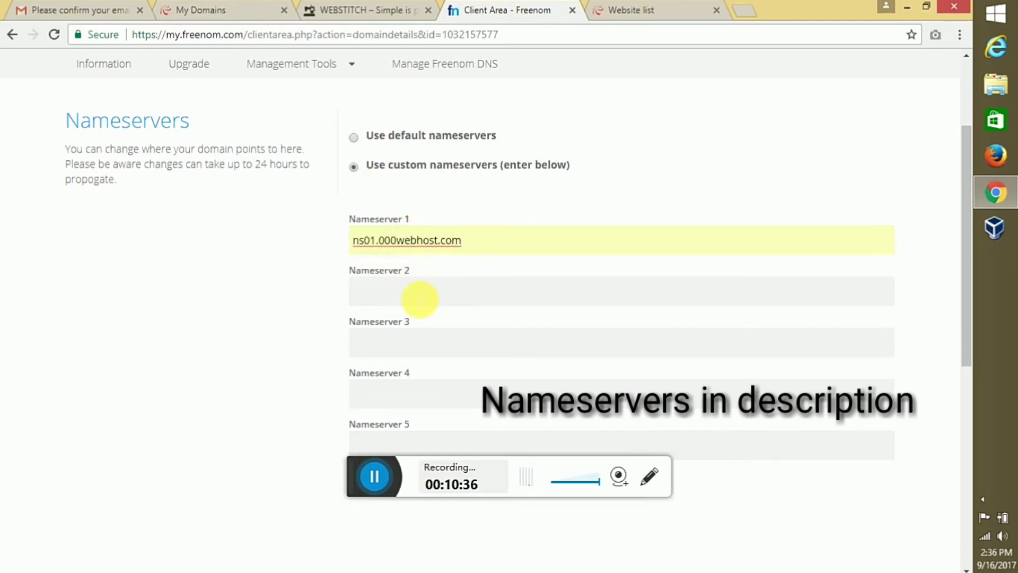
pyautogui.click(419, 299)
pyautogui.write('ns02.000webhost.com')
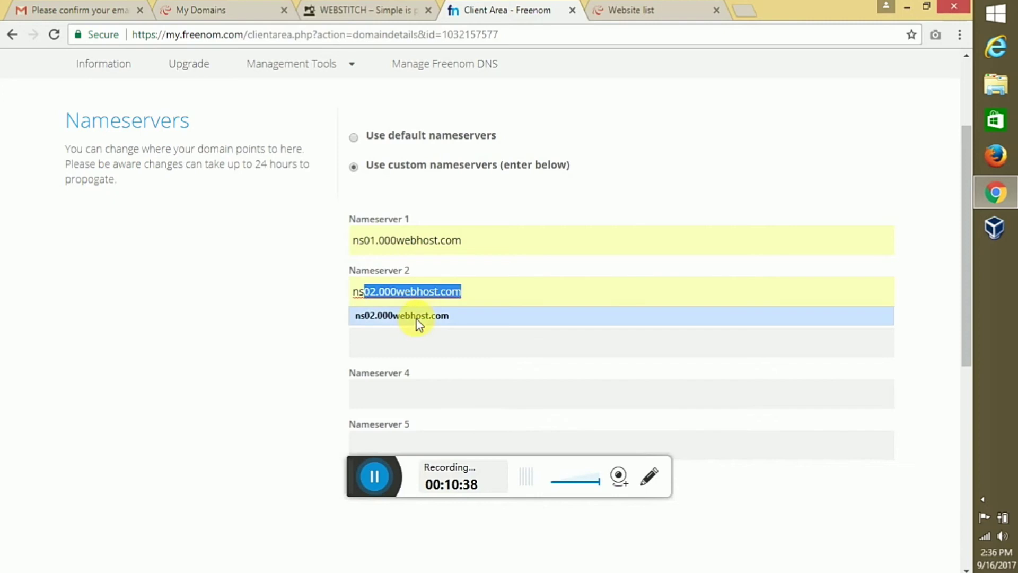
pyautogui.click(416, 319)
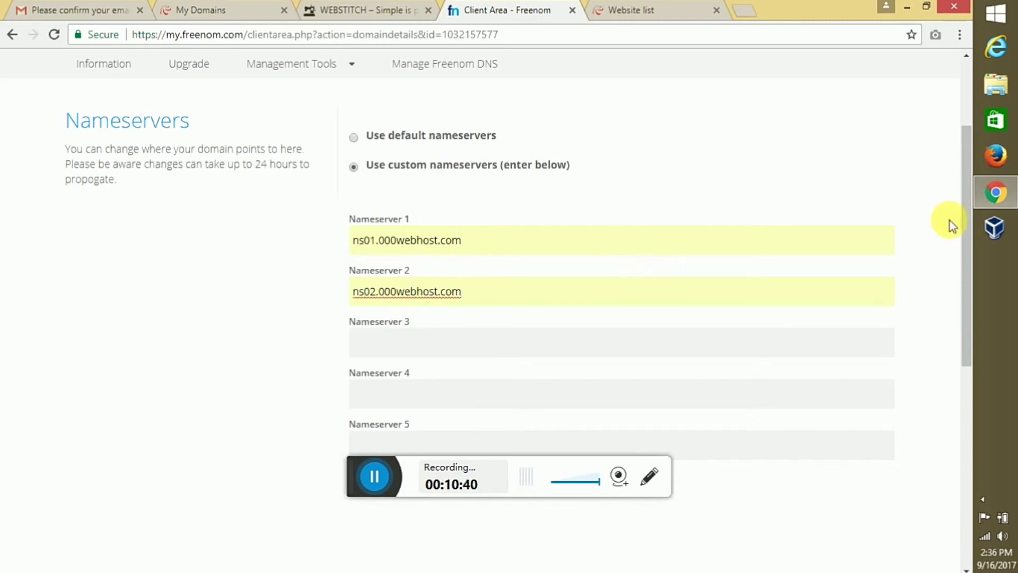
pyautogui.moveTo(968, 234); pyautogui.dragTo(966, 279)
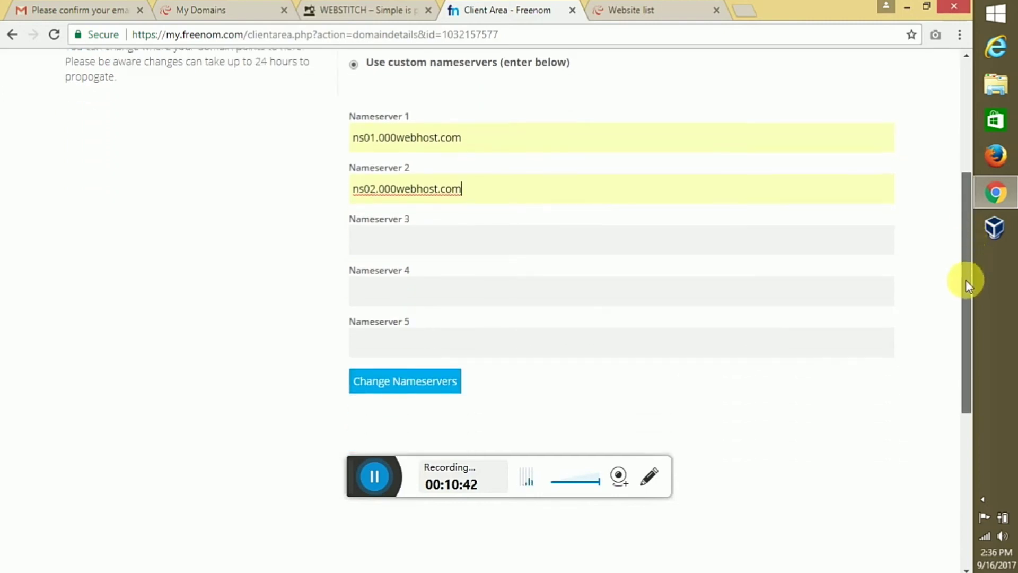
pyautogui.click(427, 383)
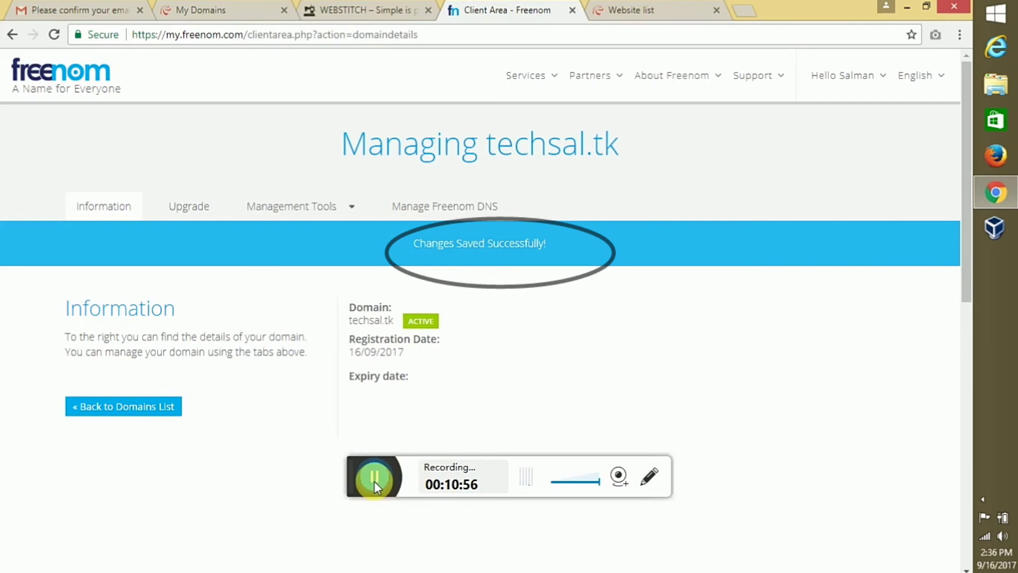
# Park TECHSAL.TK on the techsal site through 000webhost's Park Domain form
pyautogui.click(245, 8)
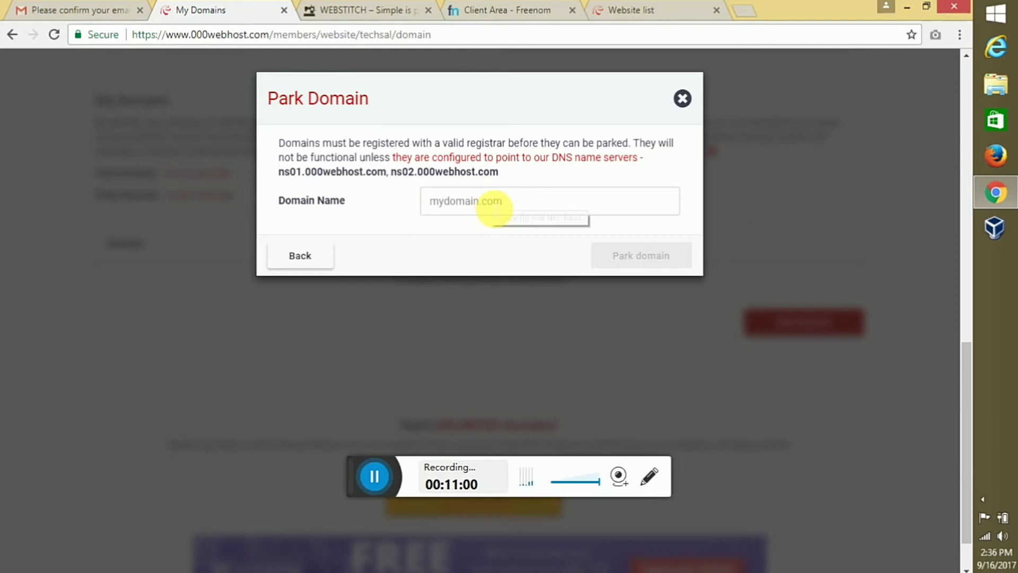
pyautogui.click(493, 207)
pyautogui.write('T')
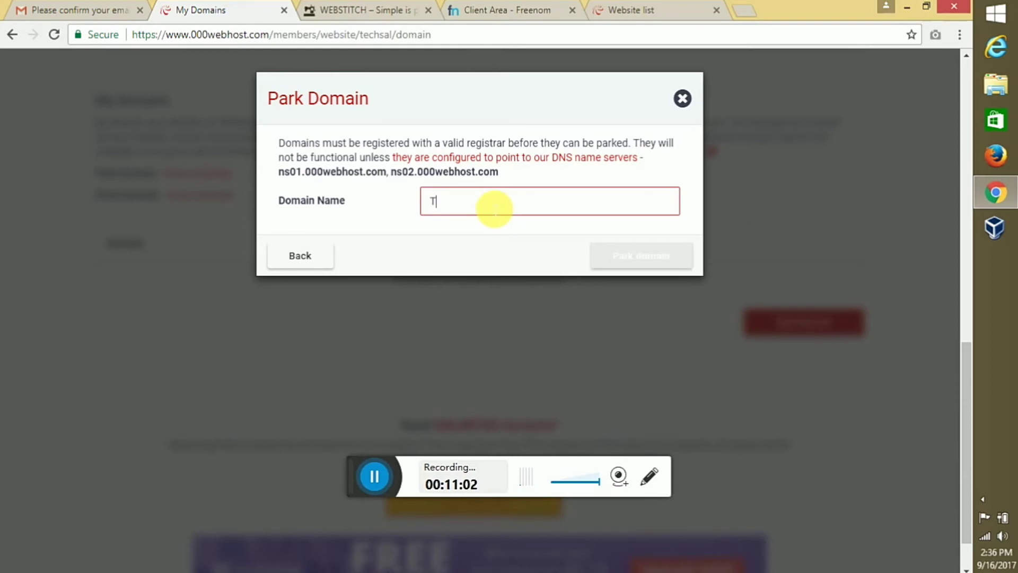
pyautogui.write('ECH')
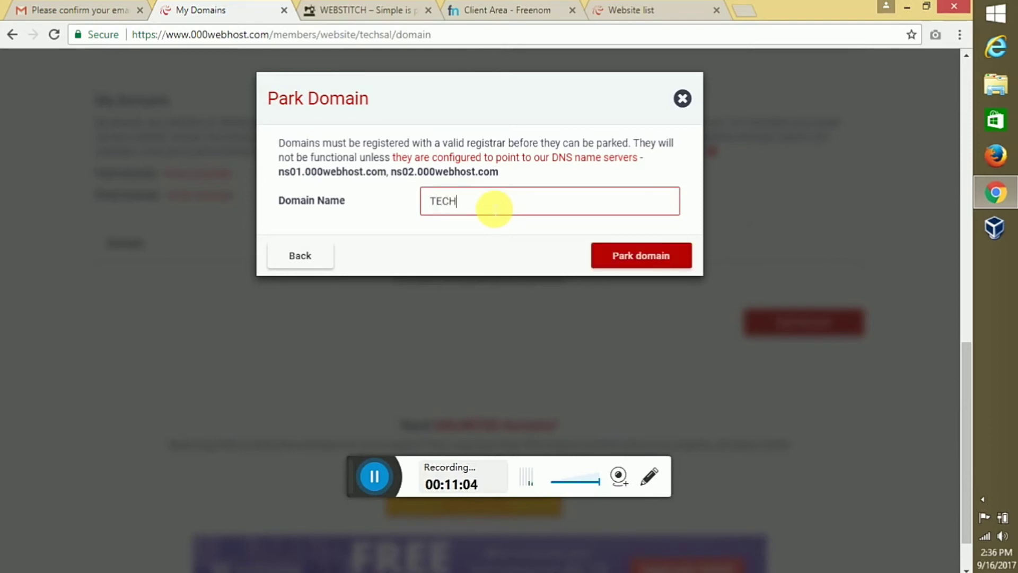
pyautogui.write('SAL.TK')
pyautogui.click(636, 266)
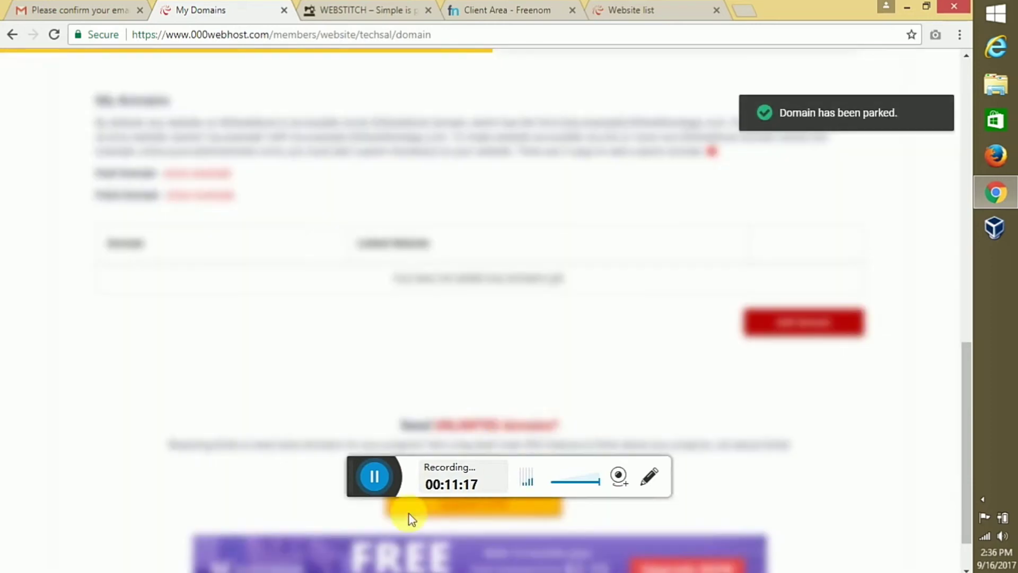
pyautogui.click(373, 475)
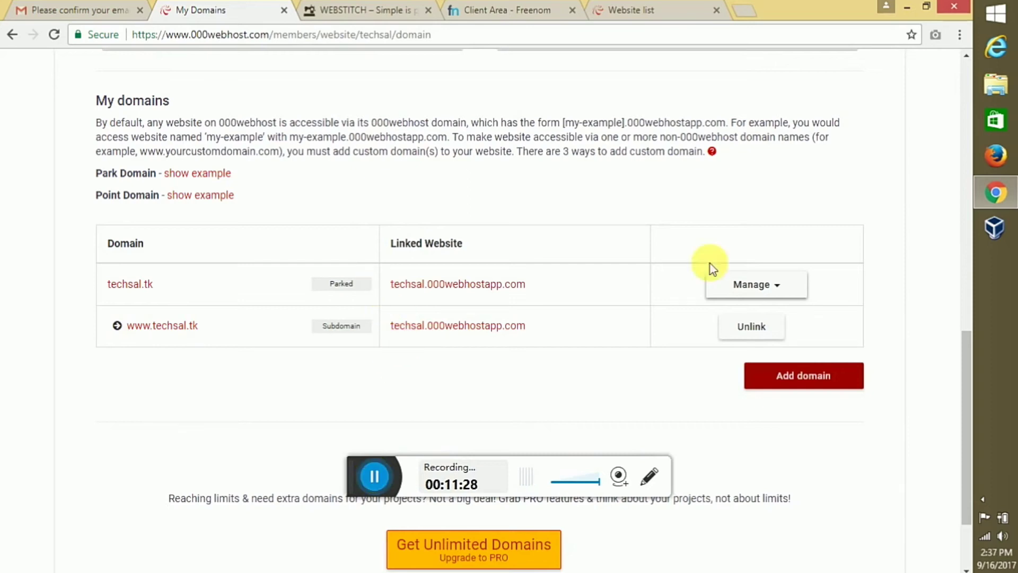
# Link the parked techsal.tk domain to the techsal website and confirm the connection
pyautogui.click(753, 286)
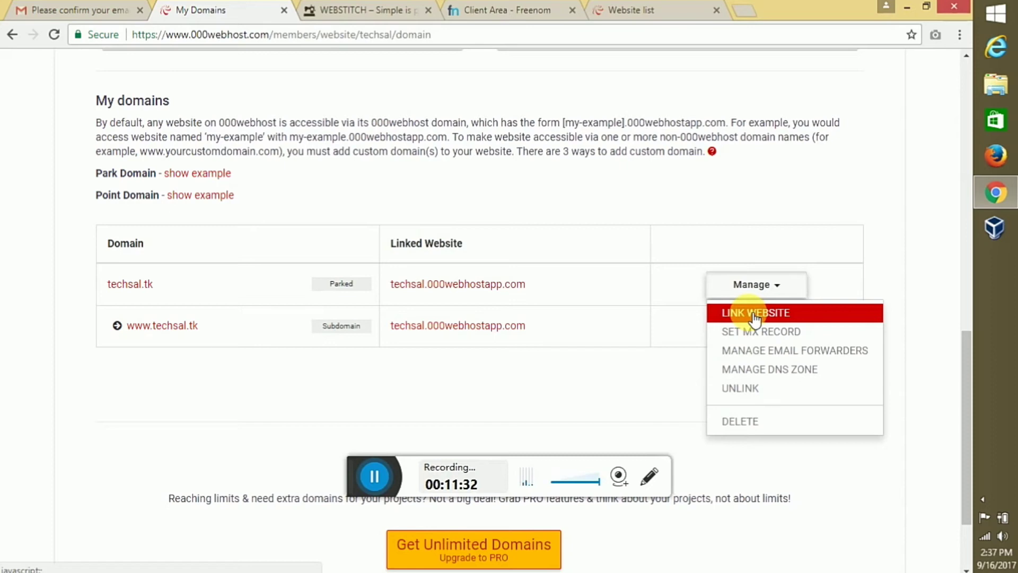
pyautogui.click(756, 314)
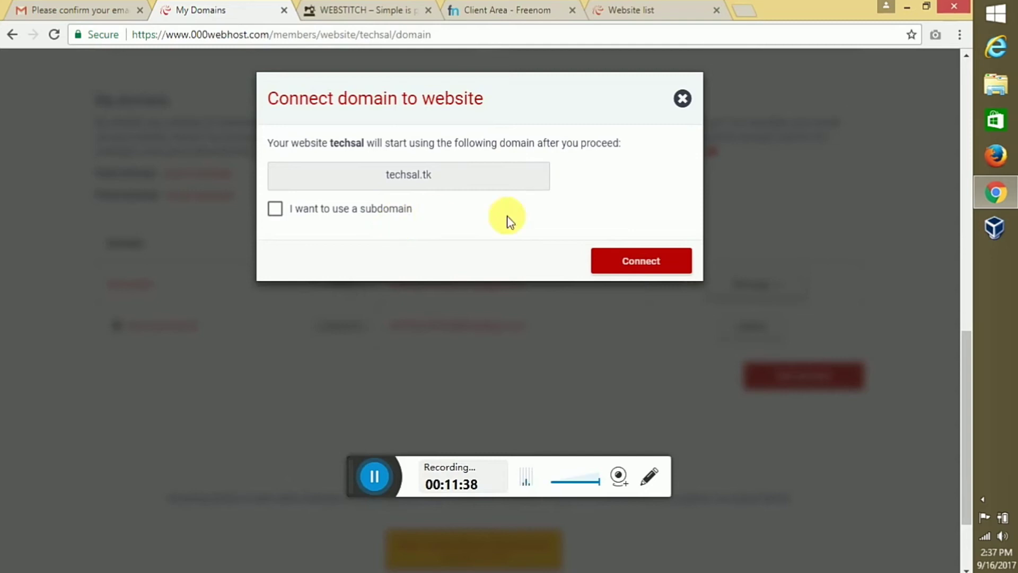
pyautogui.click(617, 265)
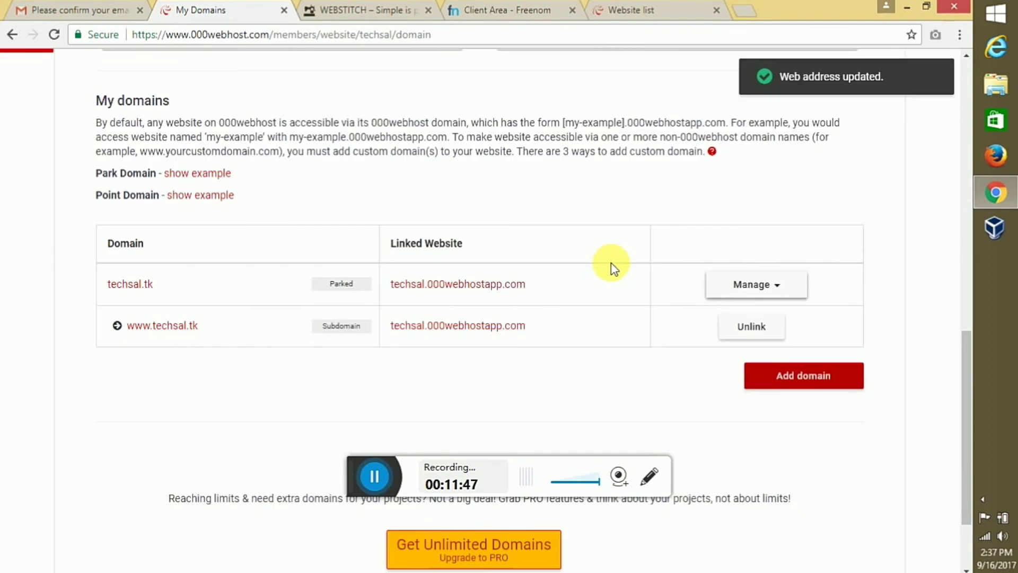
pyautogui.scroll(5, 612, 263)
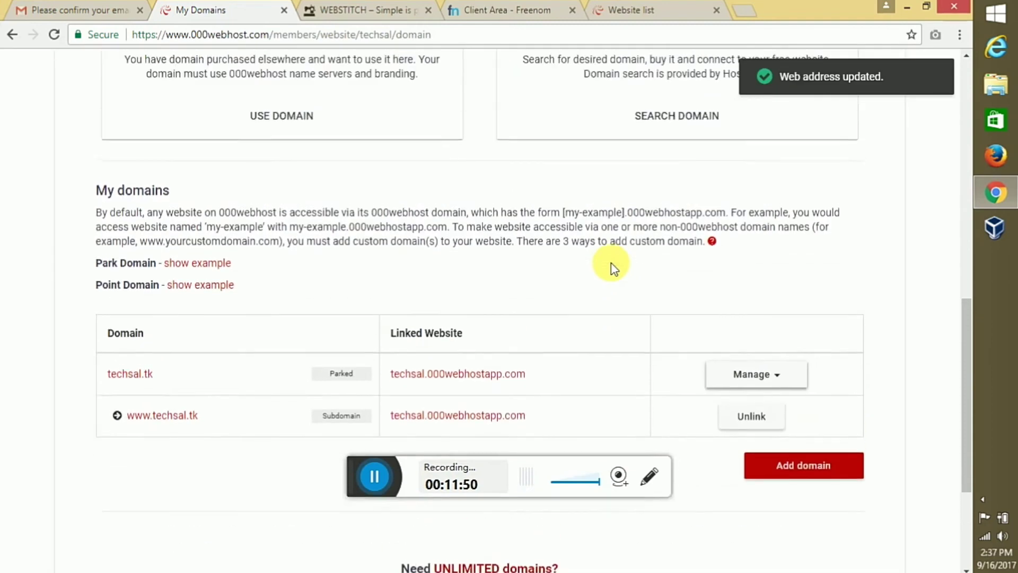
pyautogui.scroll(7, 615, 268)
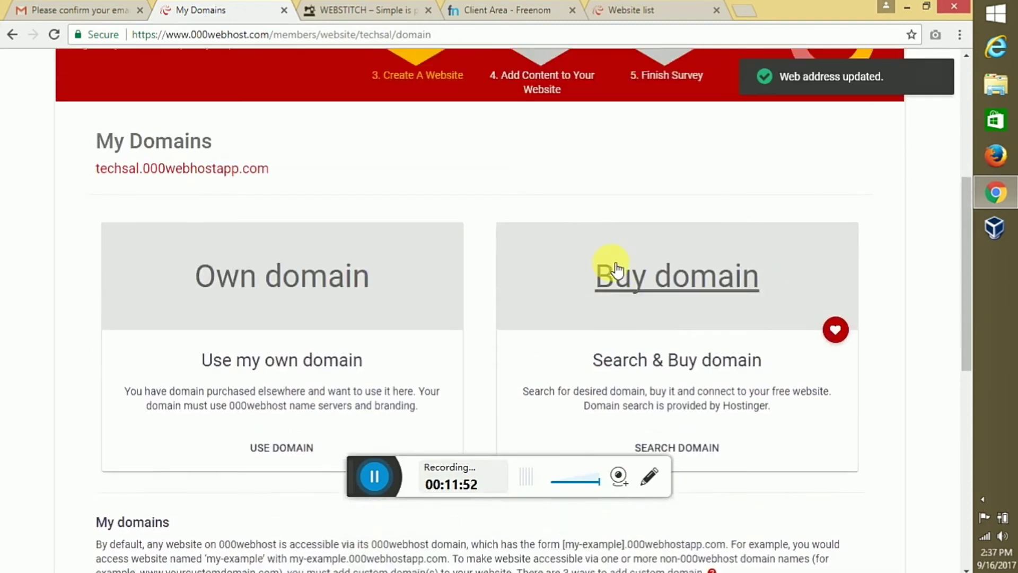
pyautogui.scroll(2, 611, 263)
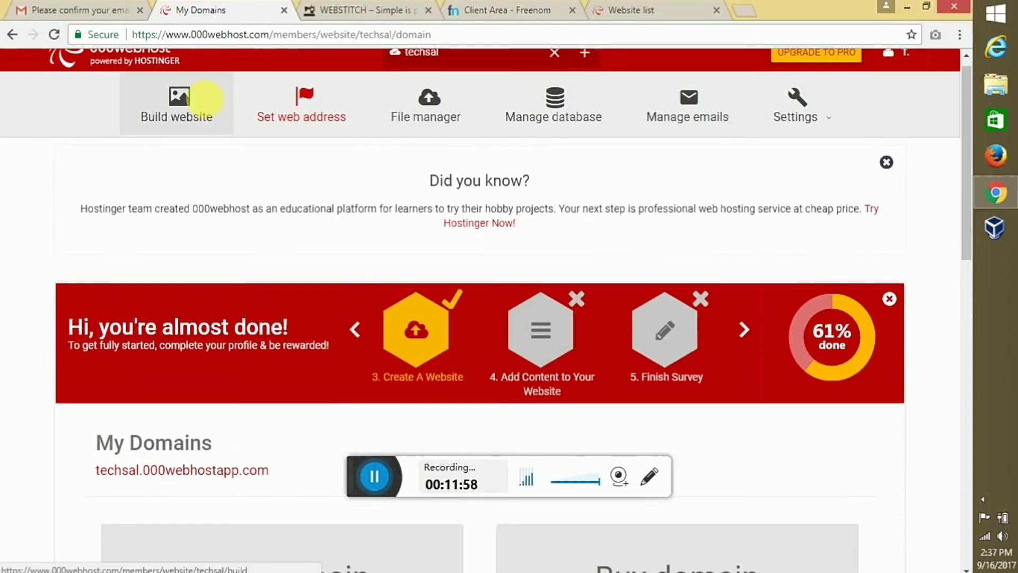
# Open the techsal site's Build website page and choose to install WordPress
pyautogui.click(211, 106)
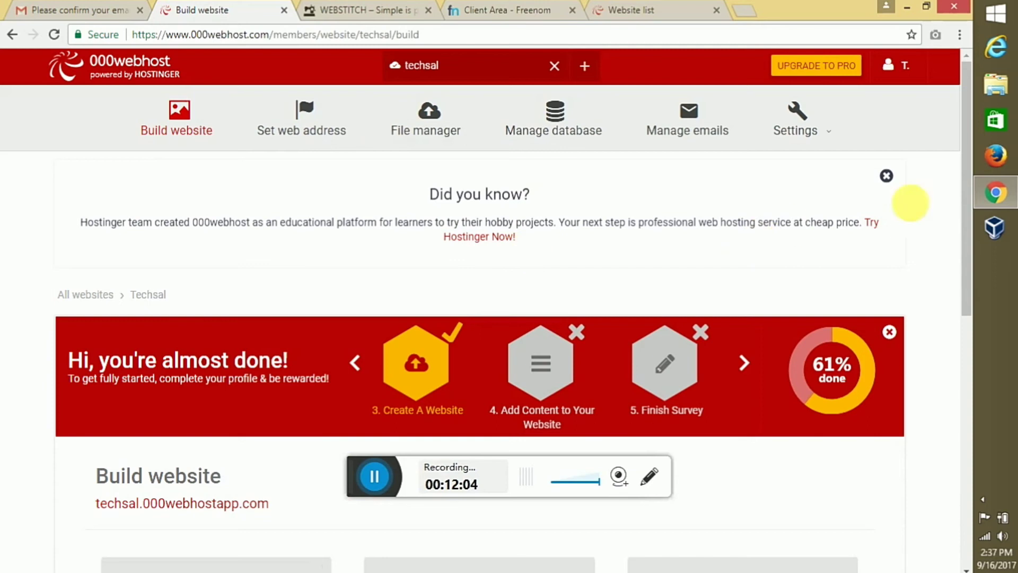
pyautogui.moveTo(966, 233); pyautogui.dragTo(969, 419)
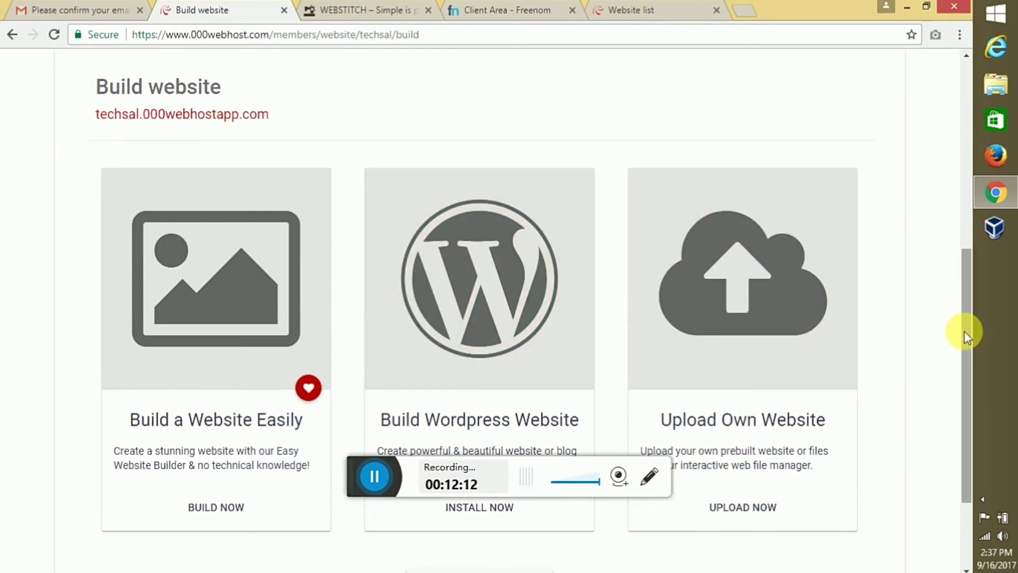
pyautogui.moveTo(964, 332); pyautogui.dragTo(959, 378)
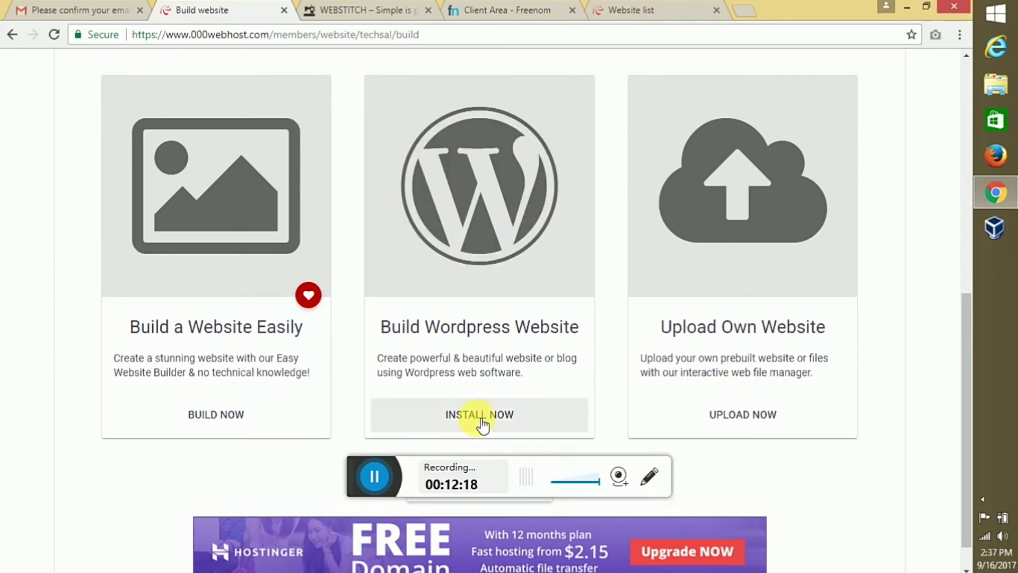
pyautogui.click(482, 419)
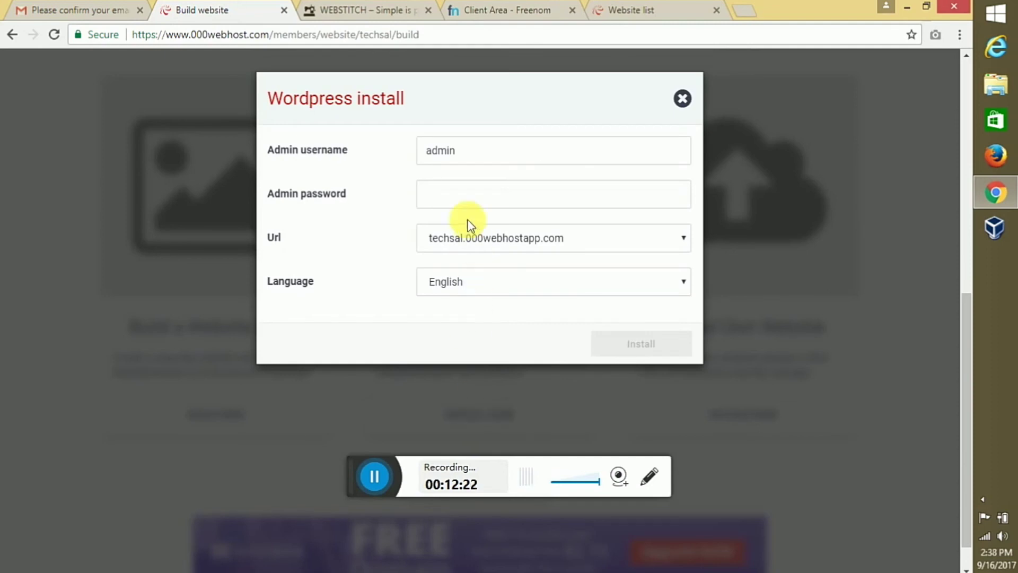
pyautogui.click(481, 150)
pyautogui.press('BackSpace')
pyautogui.press('BackSpace')
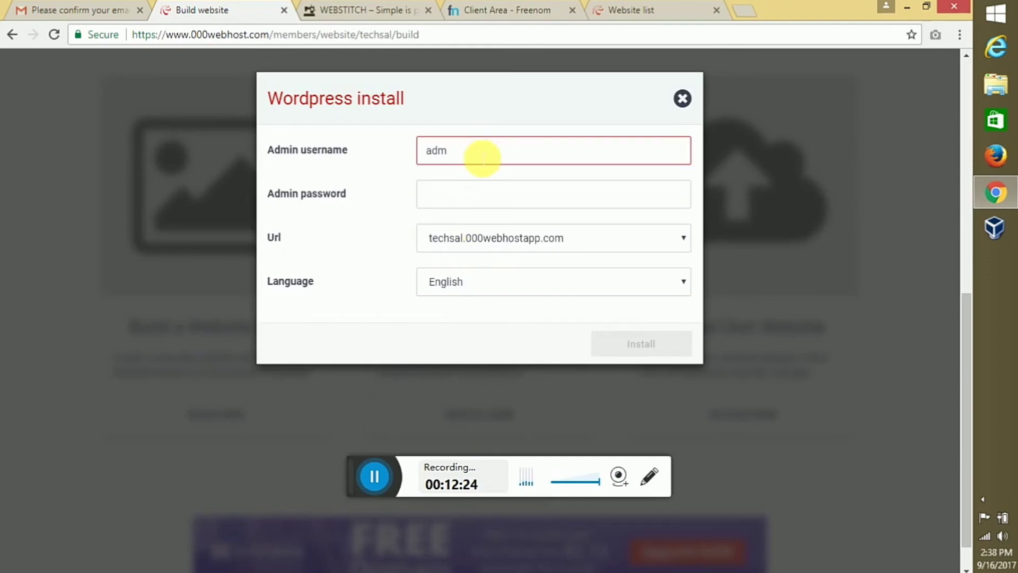
pyautogui.press('BackSpace')
pyautogui.press('BackSpace')
pyautogui.press('BackSpace')
pyautogui.write('TECHSAL')
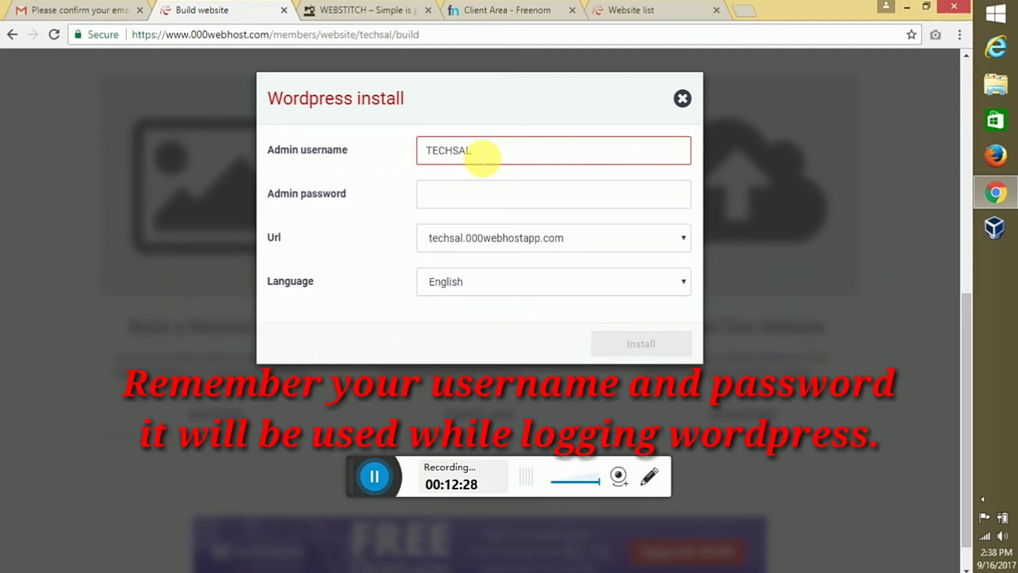
pyautogui.click(485, 198)
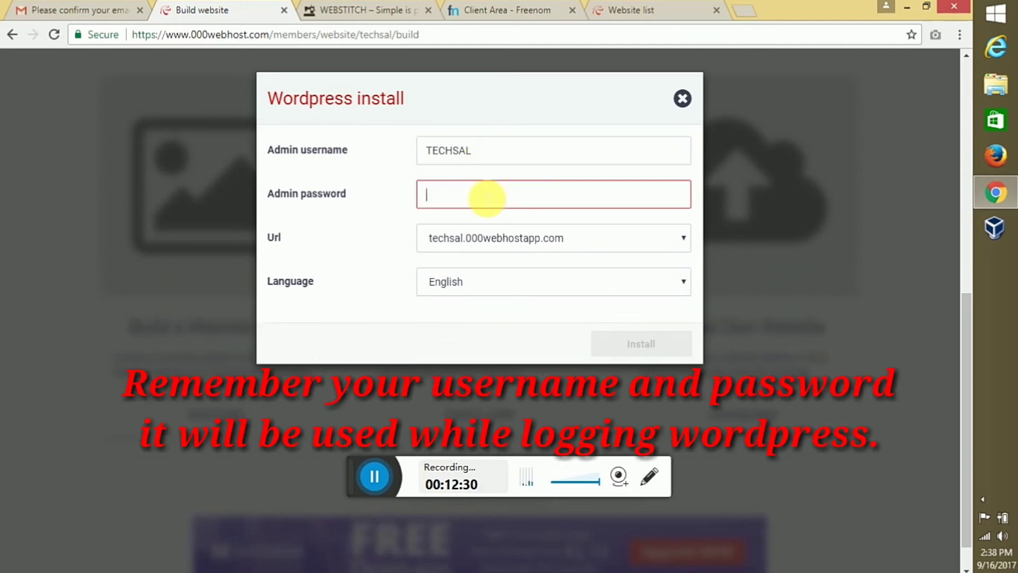
pyautogui.write('•••••••')
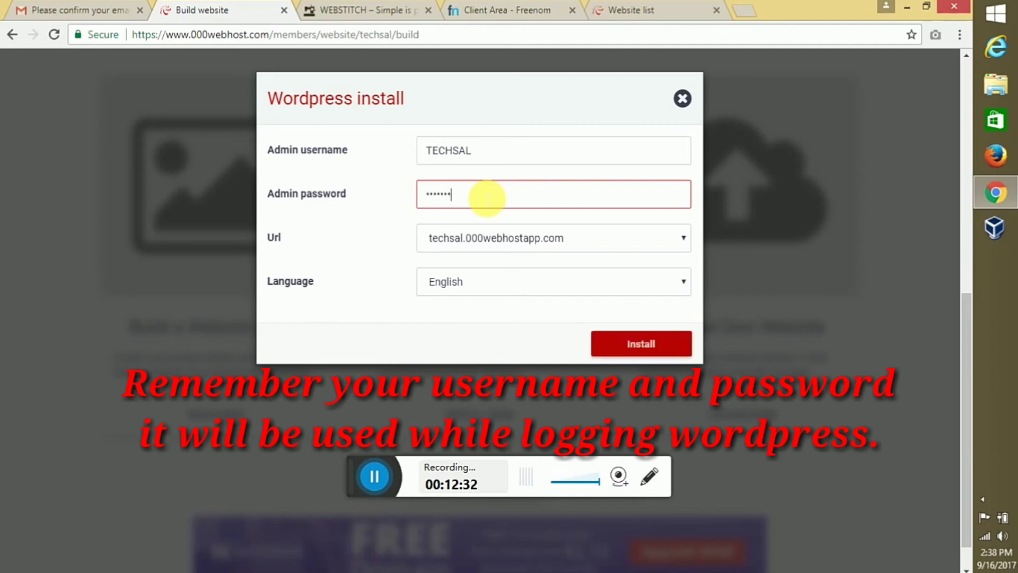
pyautogui.write('•••')
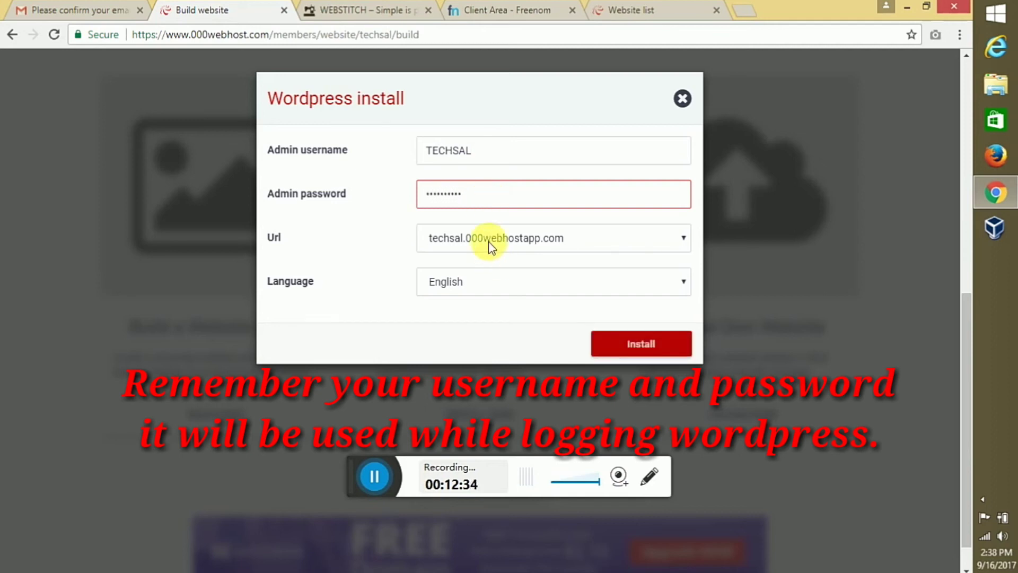
pyautogui.click(489, 241)
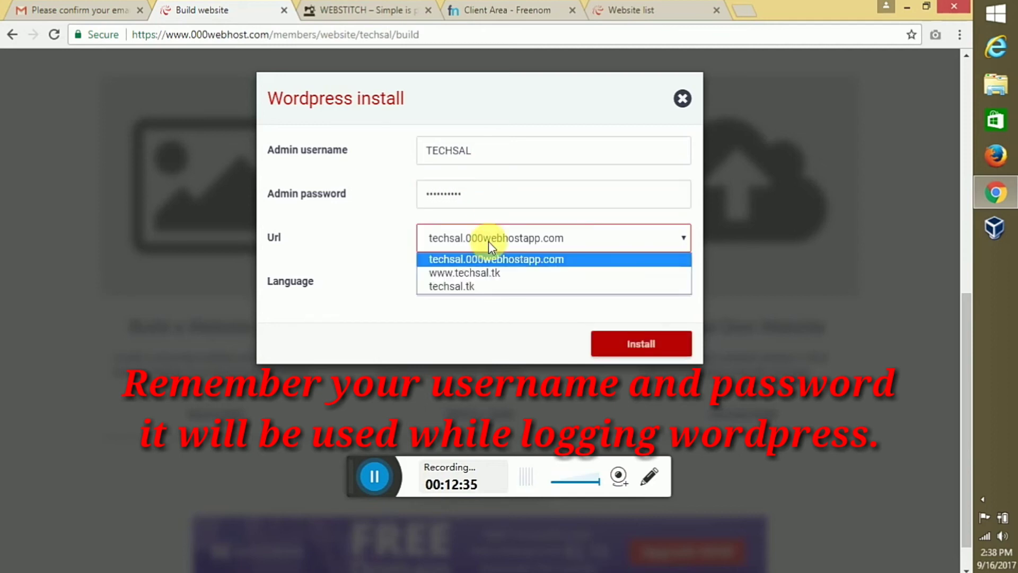
pyautogui.click(486, 272)
pyautogui.click(625, 349)
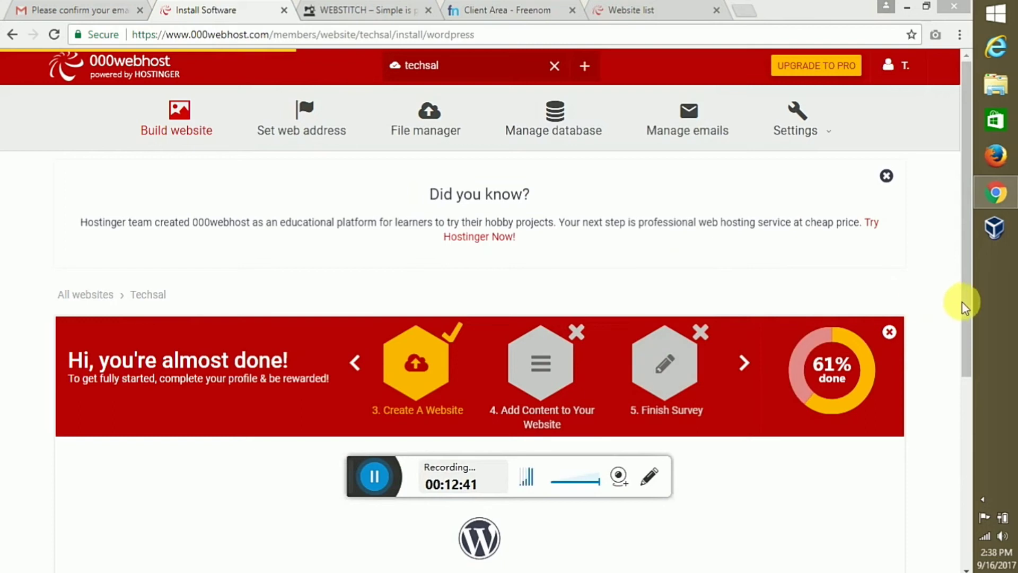
# Follow the WordPress installation progress on the 000webhost page
pyautogui.click(965, 306)
pyautogui.moveTo(964, 305); pyautogui.dragTo(951, 477)
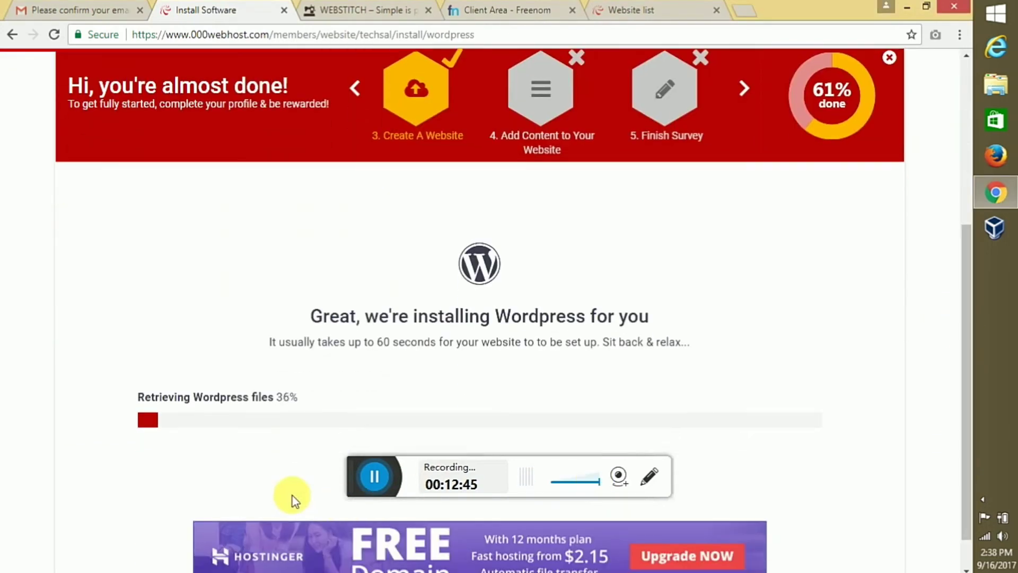
pyautogui.click(365, 485)
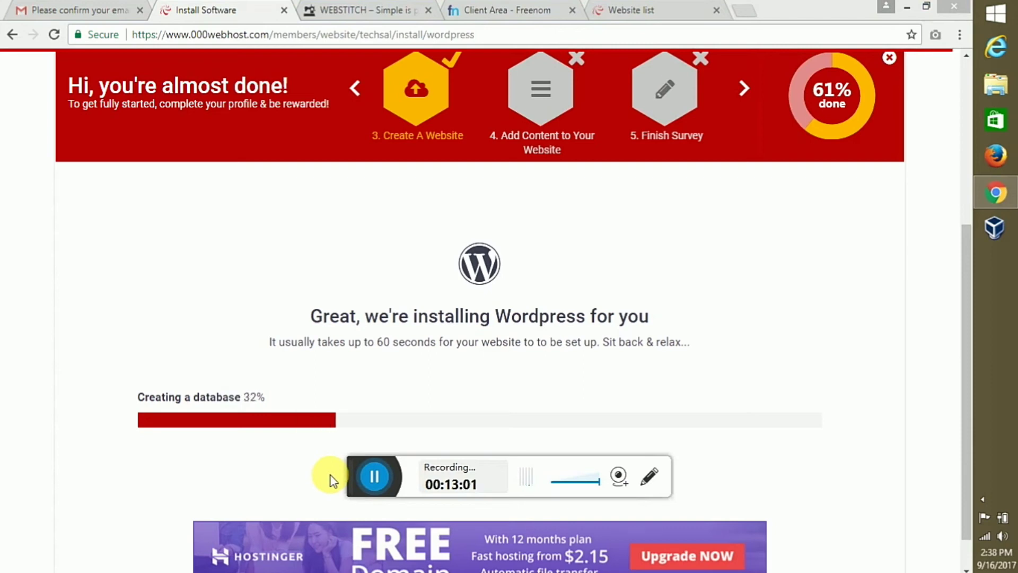
pyautogui.click(859, 338)
pyautogui.scroll(1, 859, 339)
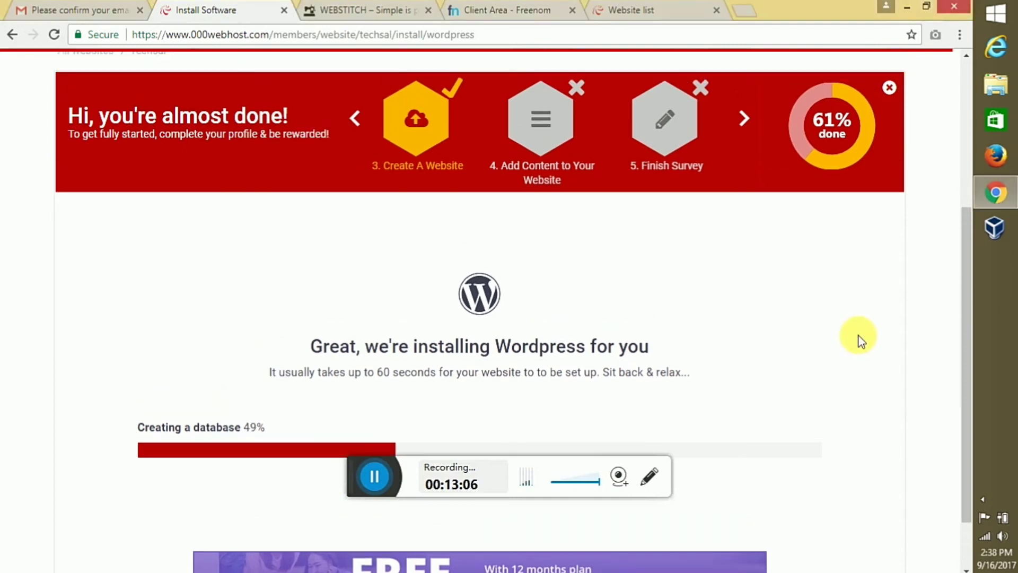
pyautogui.scroll(-2, 859, 338)
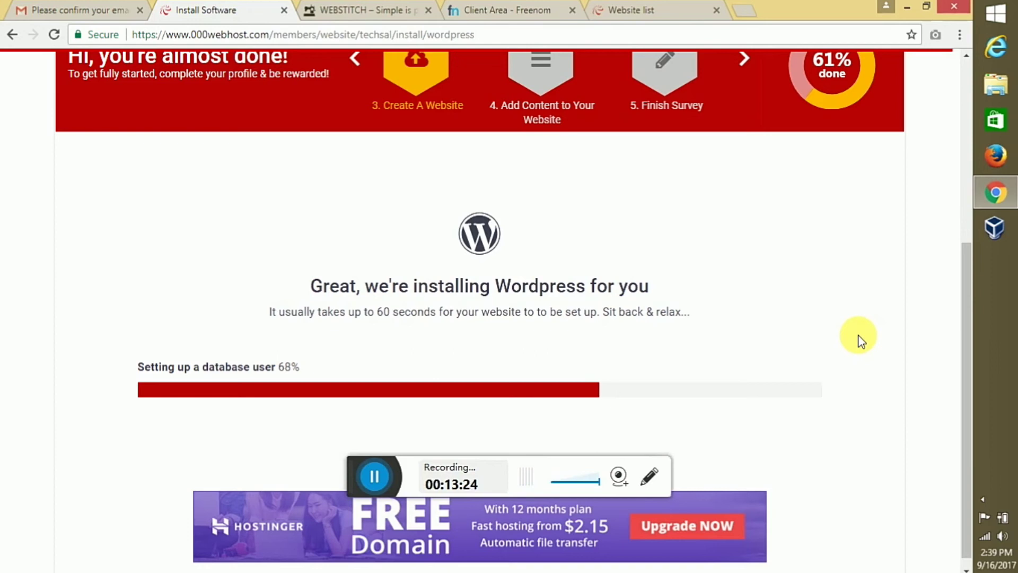
# Glance at the WEBSTITCH site, then decline Chrome's password save until installation completes
pyautogui.click(344, 8)
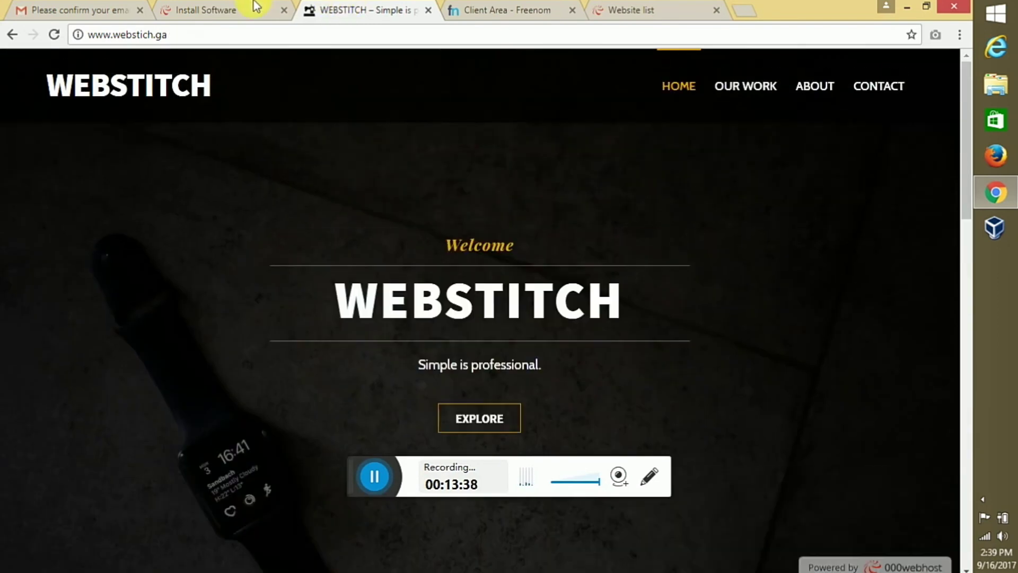
pyautogui.click(257, 9)
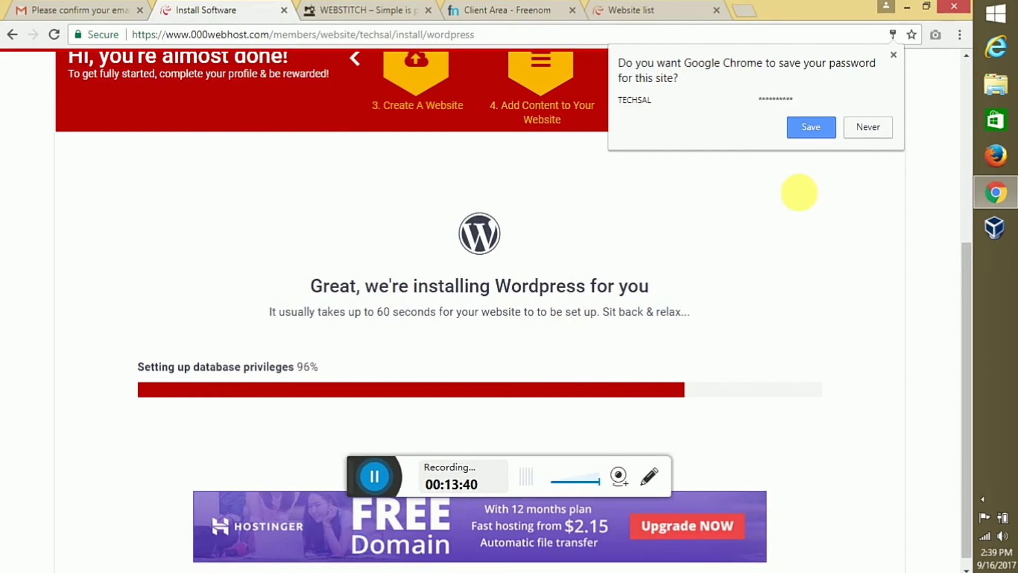
pyautogui.click(863, 127)
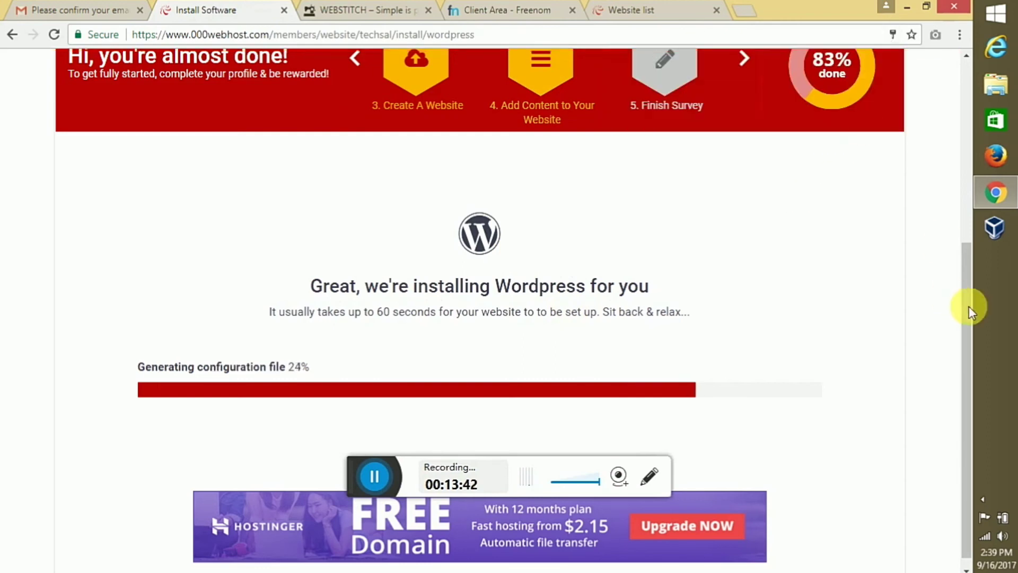
pyautogui.moveTo(968, 304); pyautogui.dragTo(969, 352)
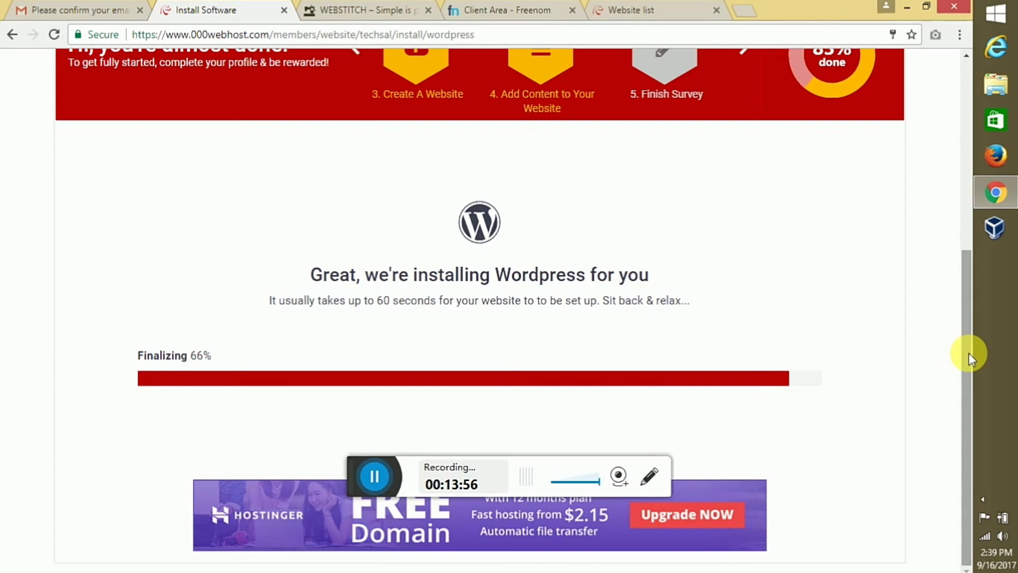
pyautogui.scroll(1, 966, 326)
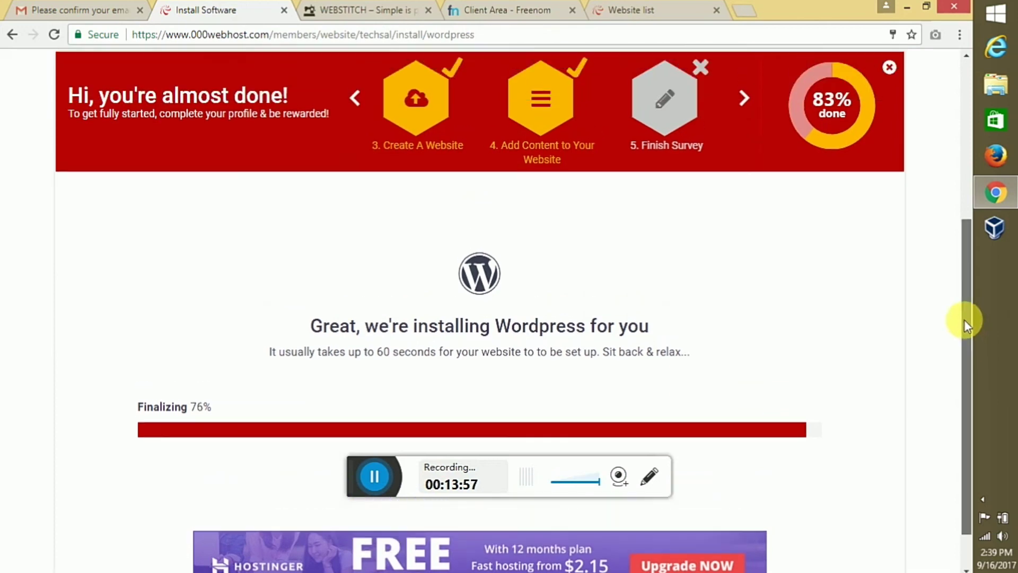
pyautogui.scroll(-1, 970, 393)
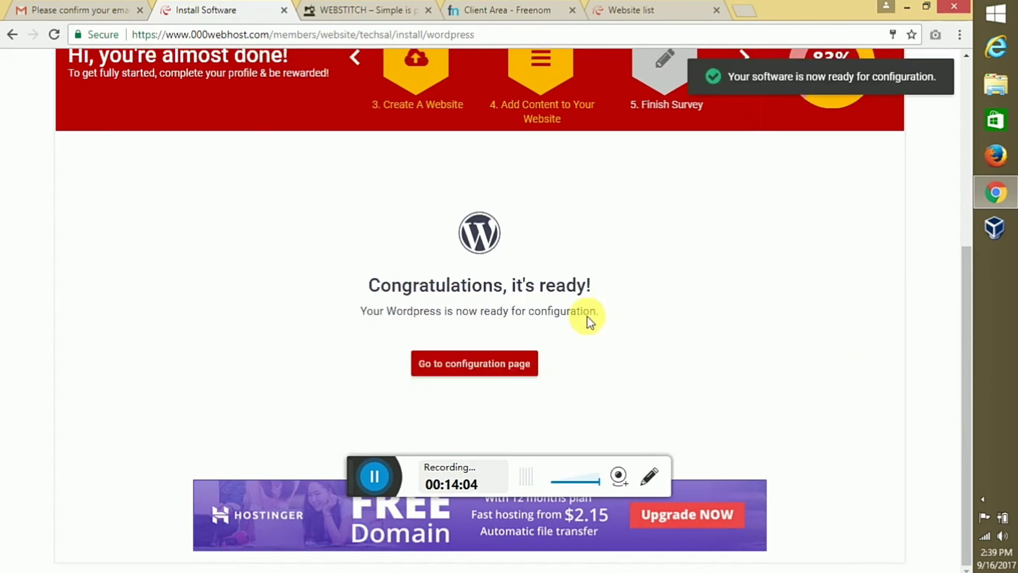
pyautogui.click(502, 371)
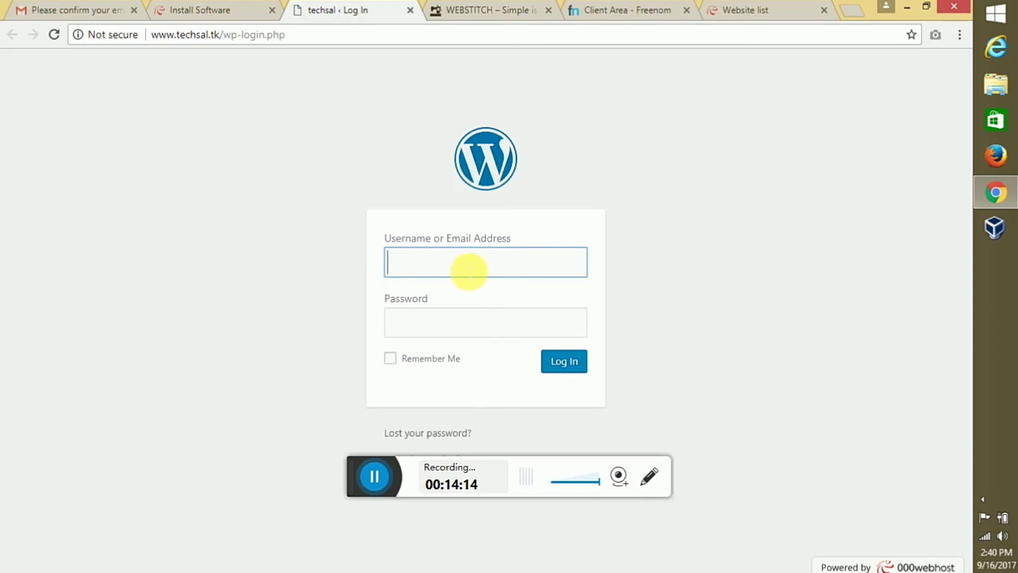
pyautogui.click(469, 271)
pyautogui.write('techsal')
pyautogui.click(448, 286)
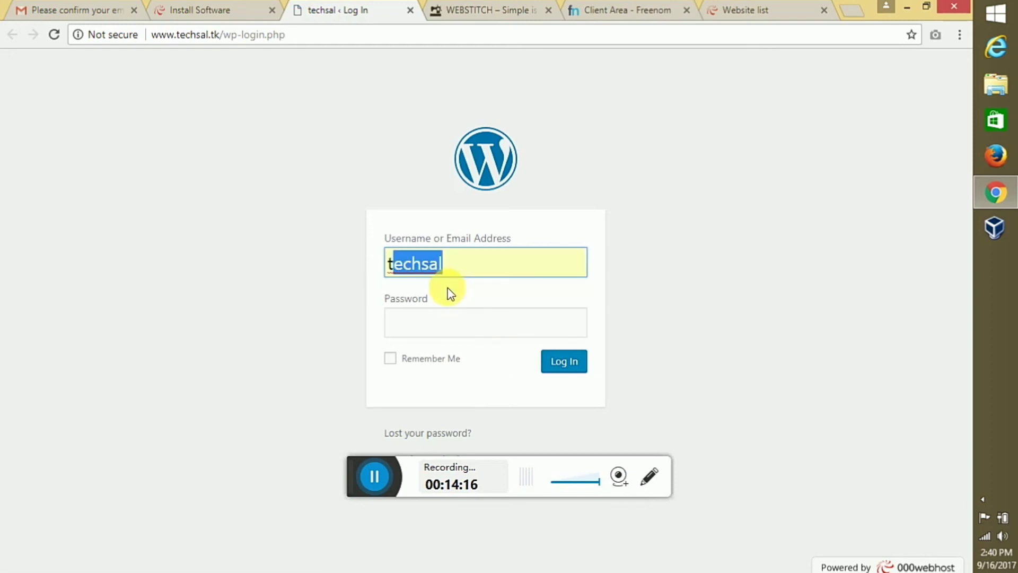
pyautogui.click(453, 322)
pyautogui.write('••')
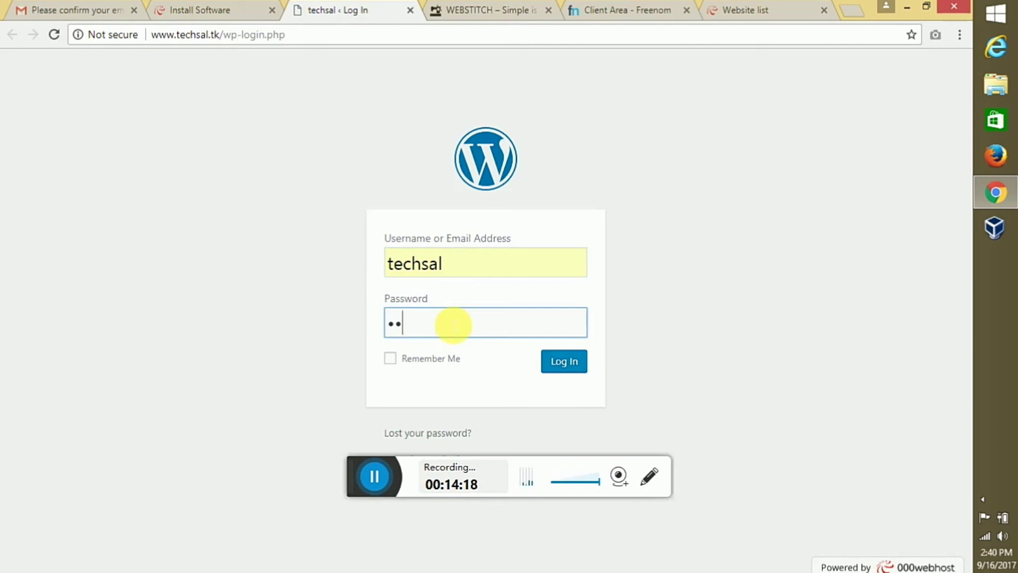
pyautogui.write('••••••••')
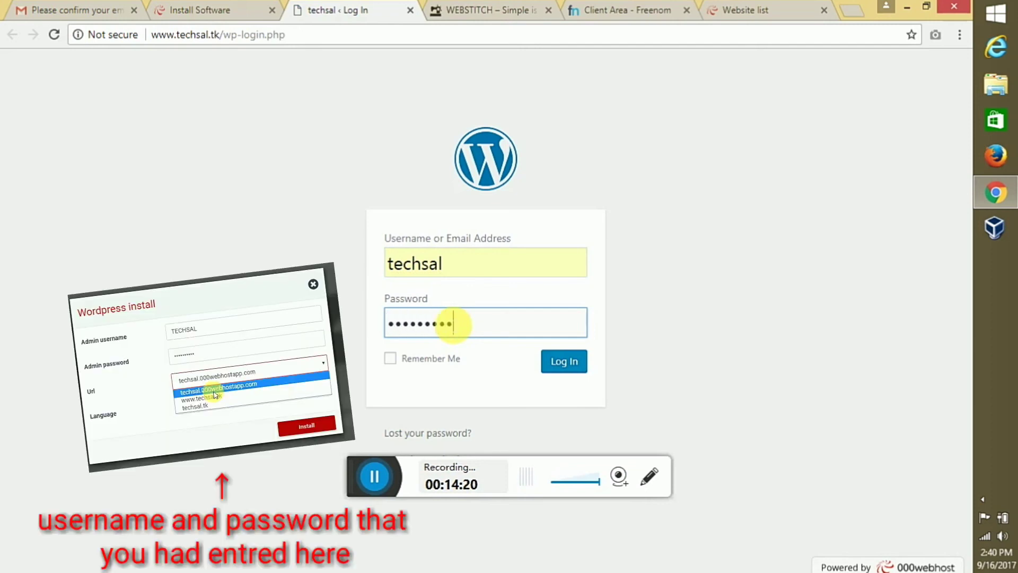
pyautogui.write('•')
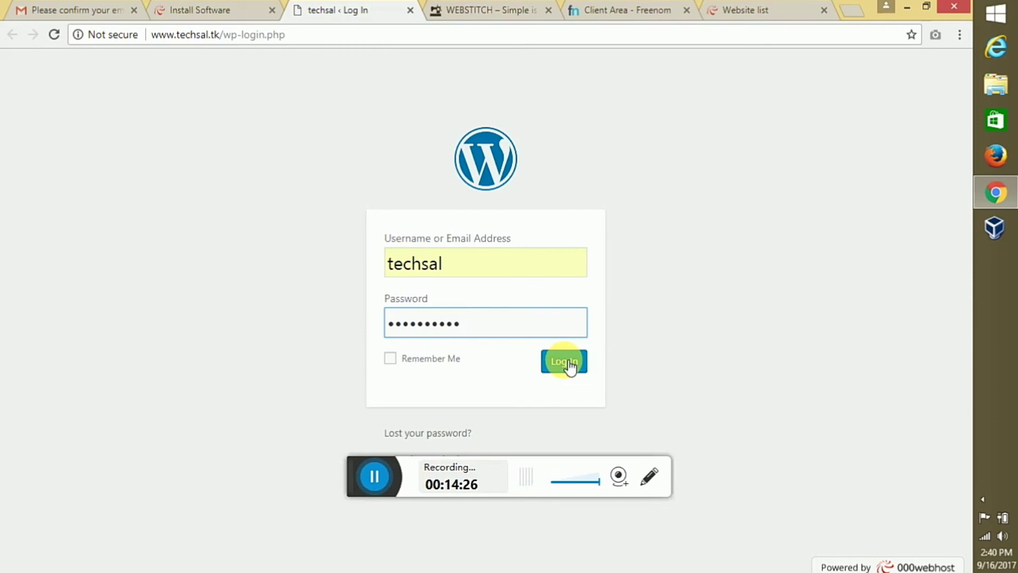
pyautogui.click(565, 361)
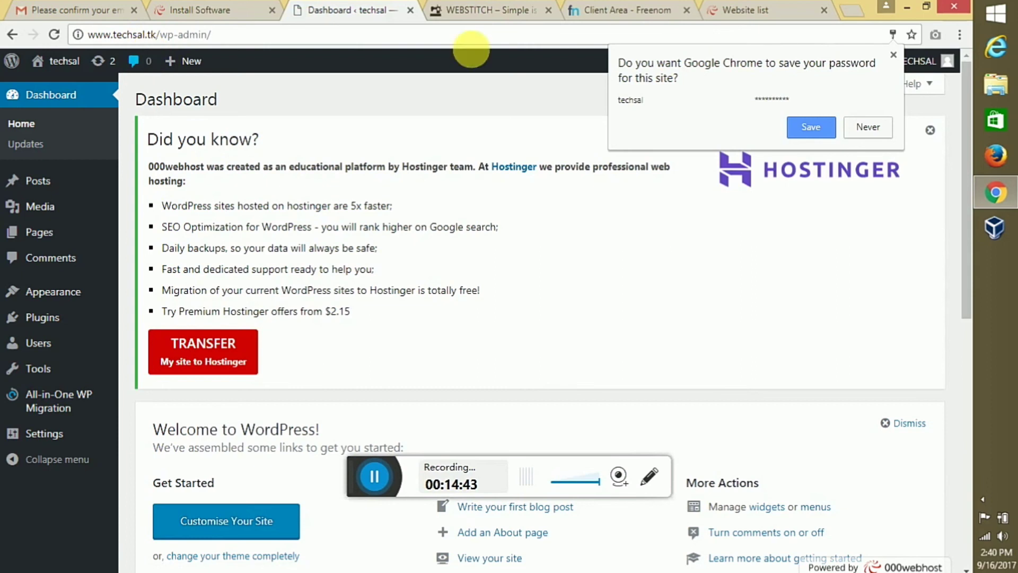
# Dismiss the save-password prompt and visit the live TECHSAL site from the admin bar
pyautogui.click(896, 57)
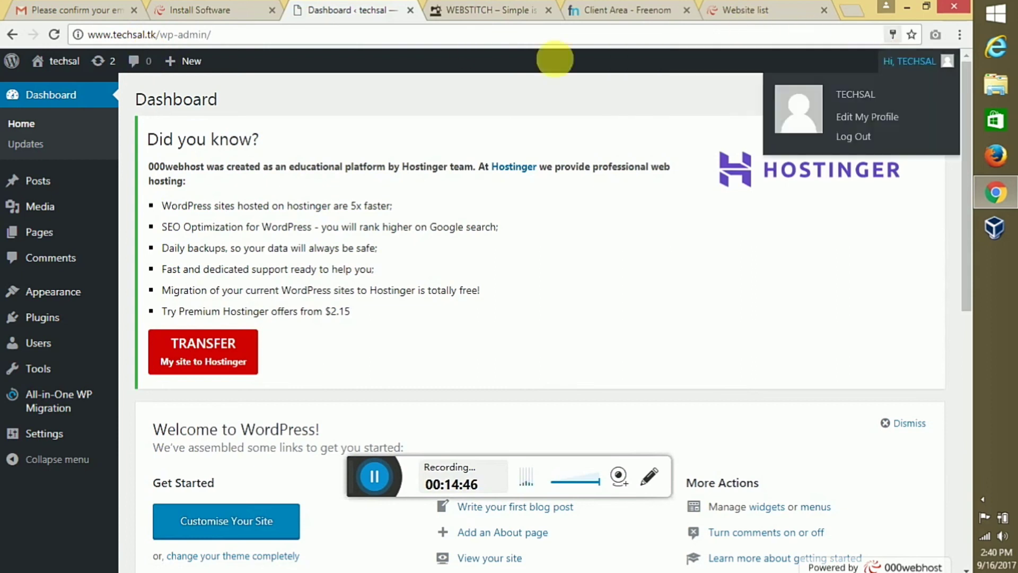
pyautogui.moveTo(63, 61)
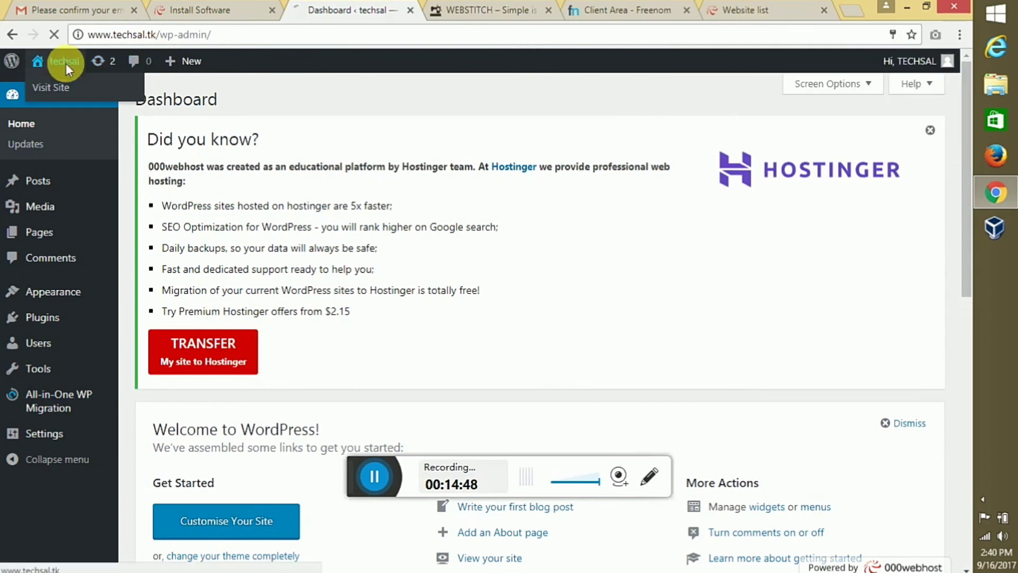
pyautogui.click(69, 89)
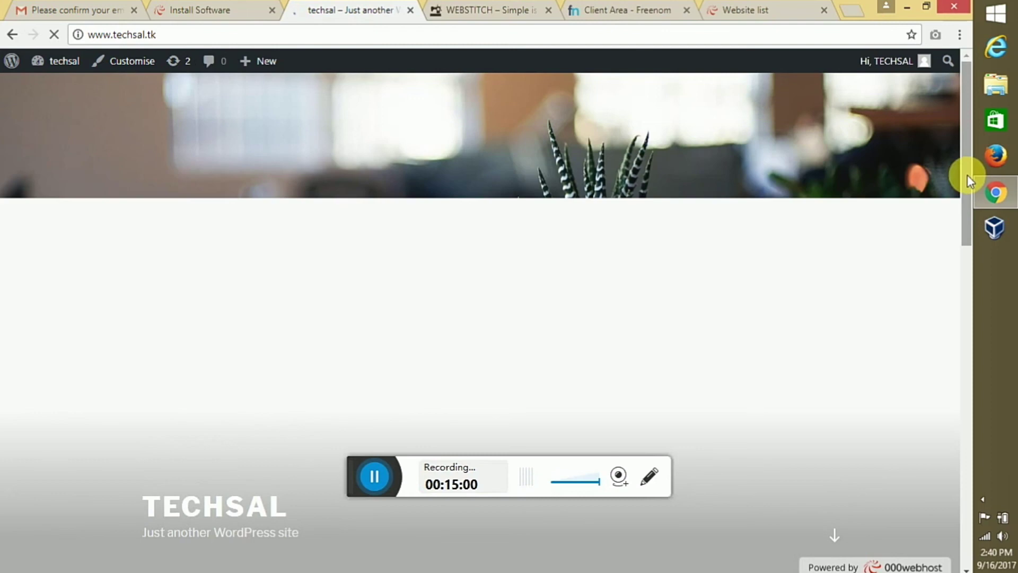
pyautogui.moveTo(967, 176); pyautogui.dragTo(953, 139)
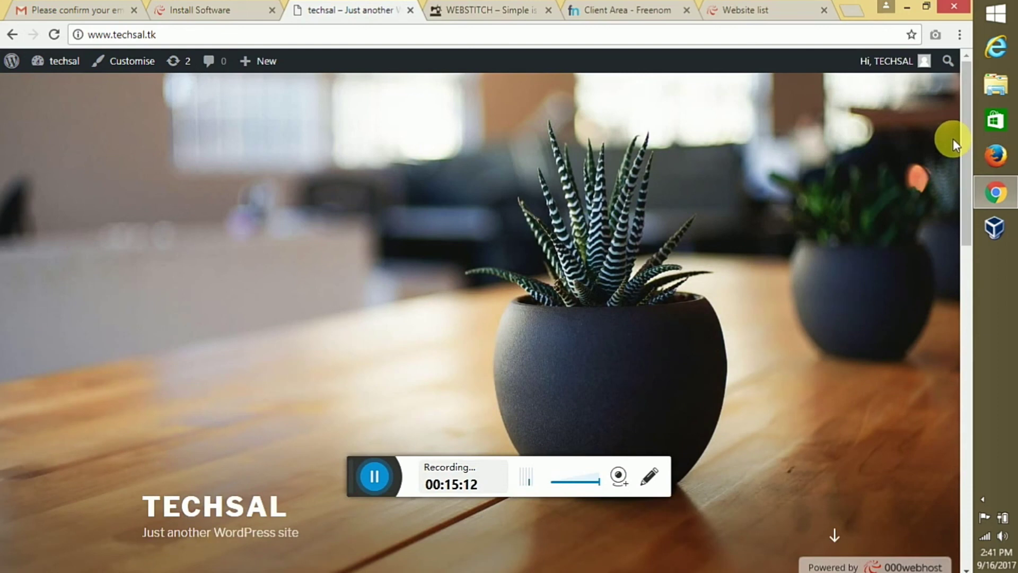
pyautogui.moveTo(1012, 206)
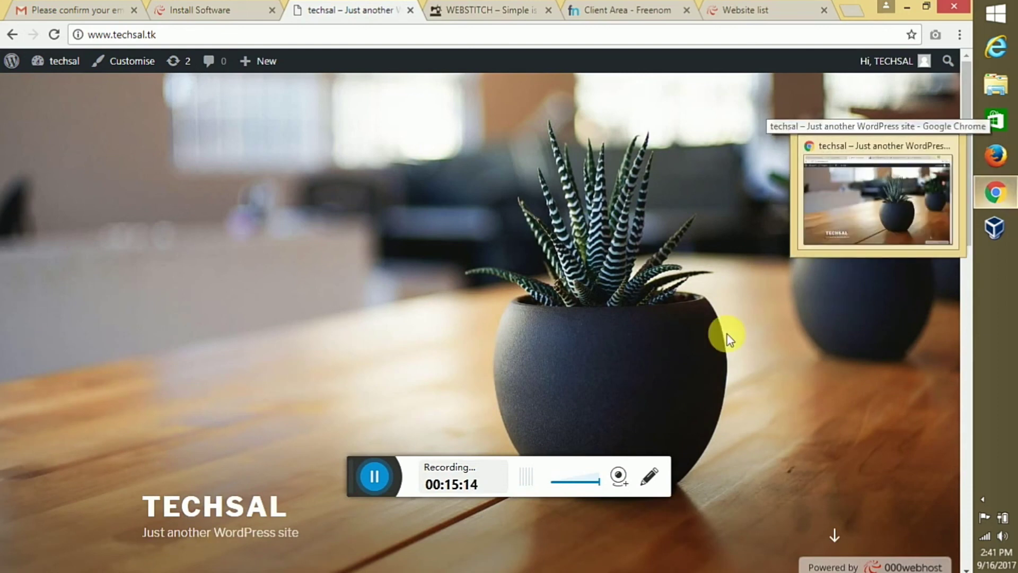